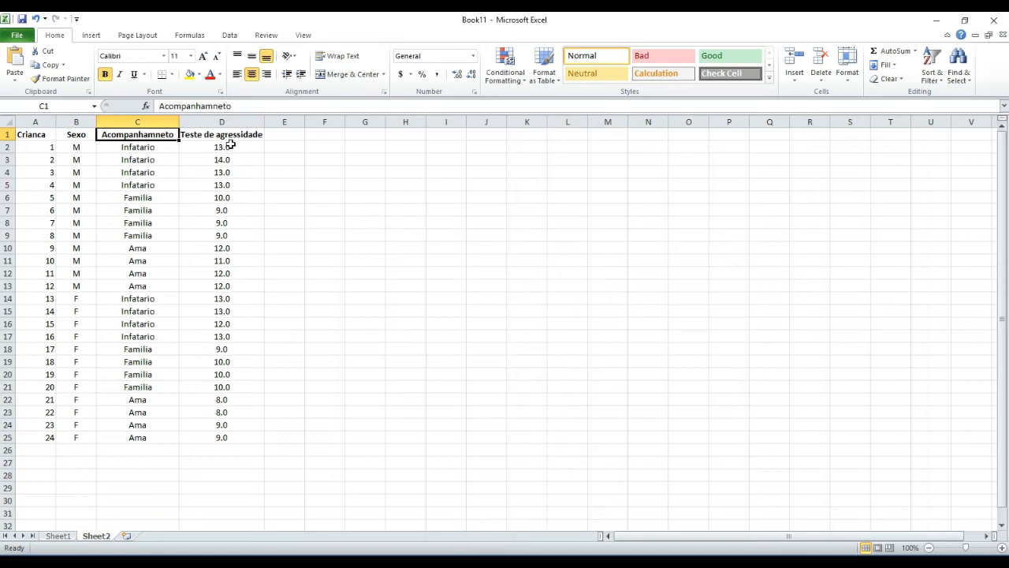
Copy the Sexo, Acompanhamneto and Teste de agressidade columns with their headers, cells B1:D25
left_click(234, 136)
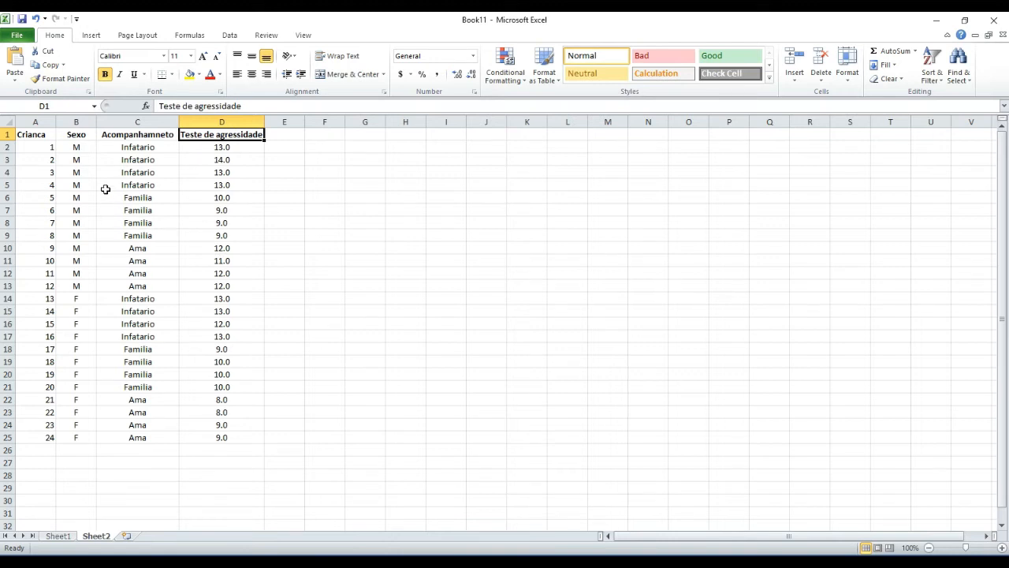
left_click(76, 137)
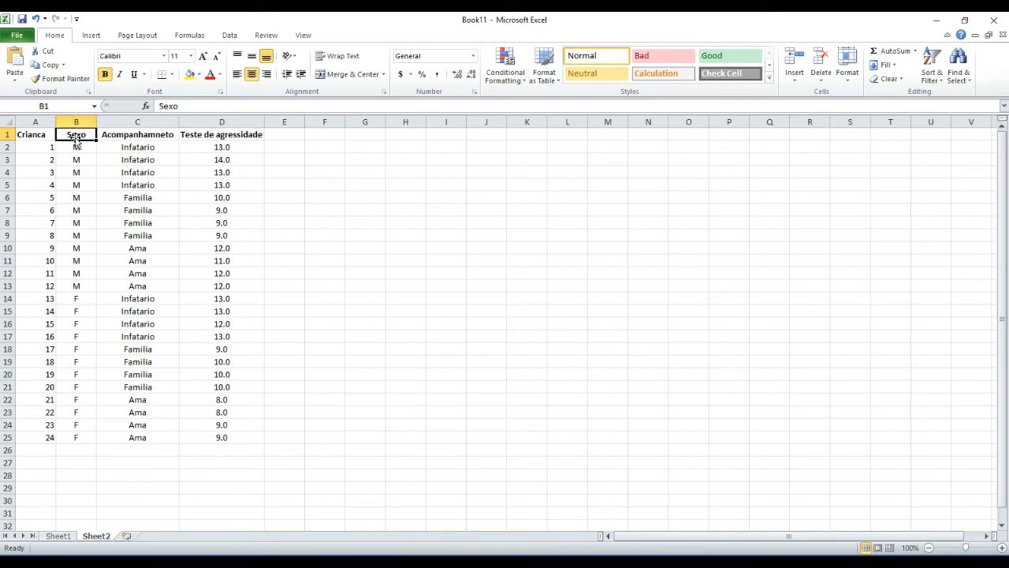
mouse_move(77, 139)
left_mouse_down()
mouse_move(152, 144)
mouse_move(142, 151)
mouse_move(90, 140)
left_mouse_up()
key("ctrl+Down")
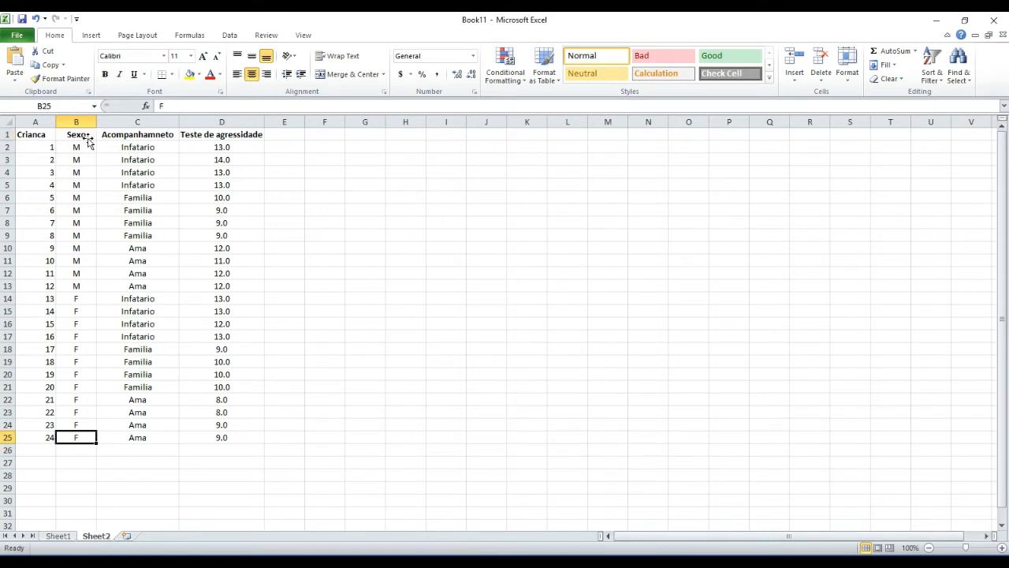
left_click(85, 136)
left_click_drag(85, 135, 221, 438)
key("ctrl+c")
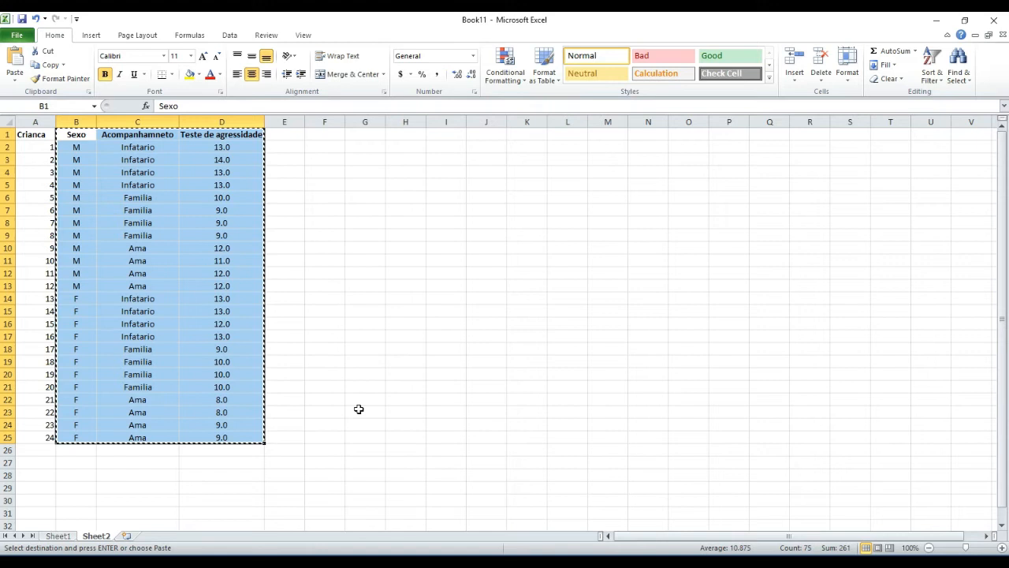
Switch to STATISTICA, paste the copied data with variable names from the first cell of Spreadsheet1, and maximize the spreadsheet
key("super")
left_click(540, 512)
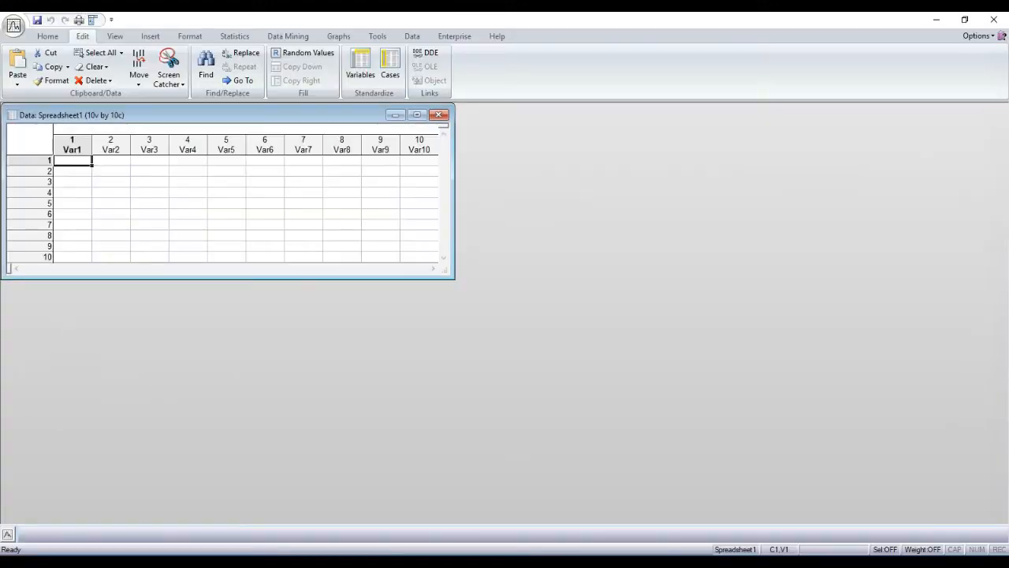
right_click(80, 161)
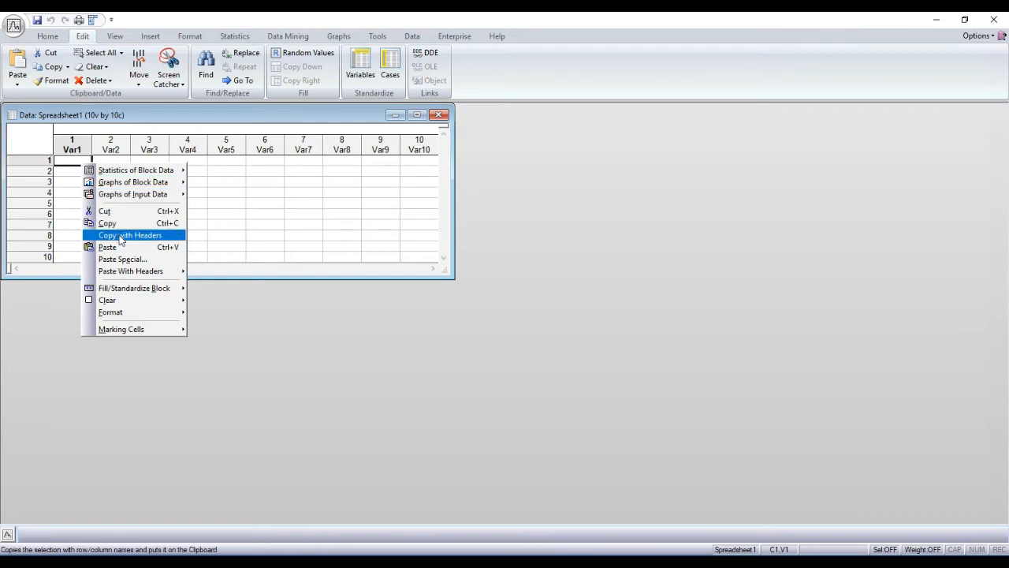
mouse_move(132, 272)
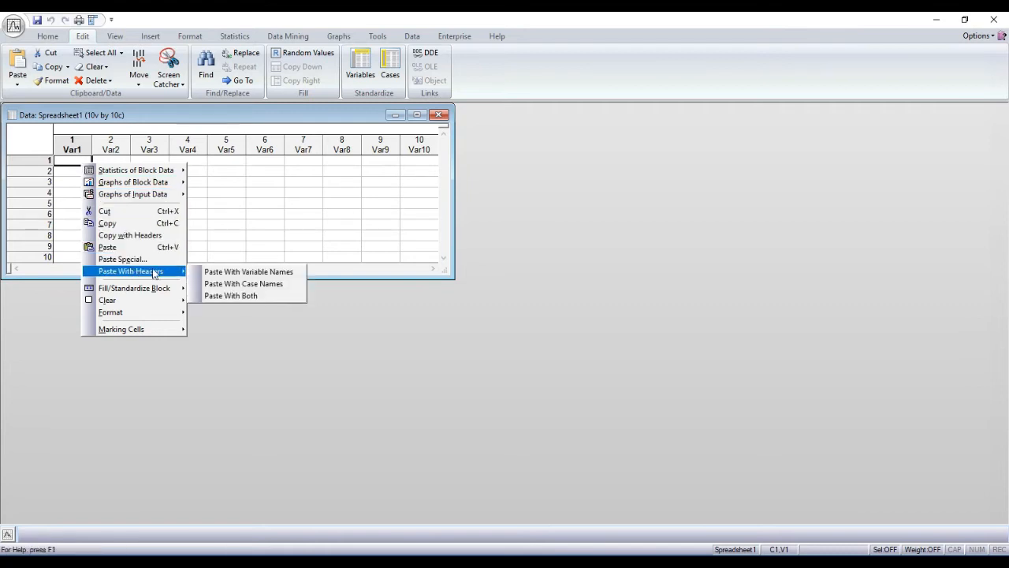
left_click(213, 272)
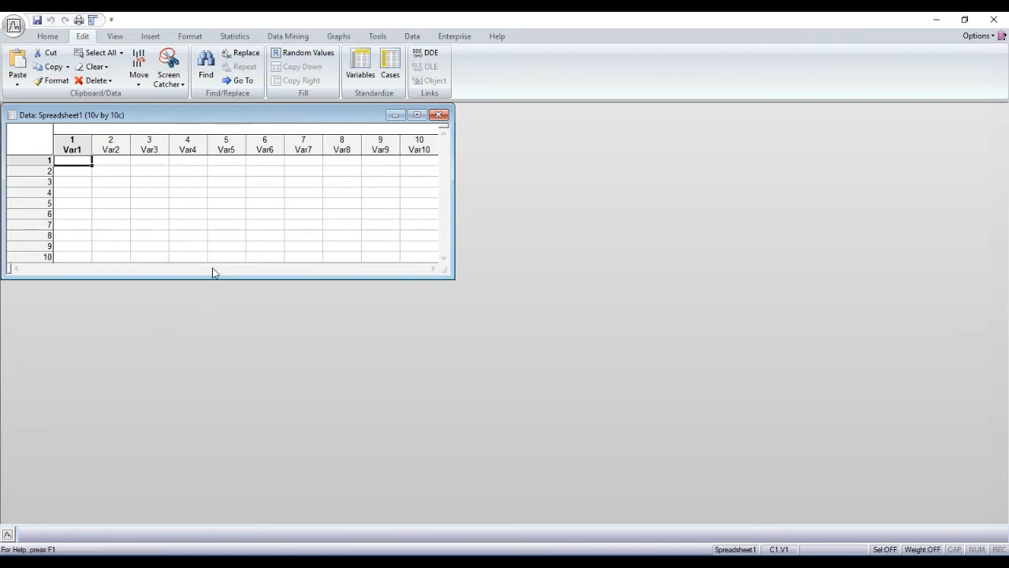
left_click(417, 114)
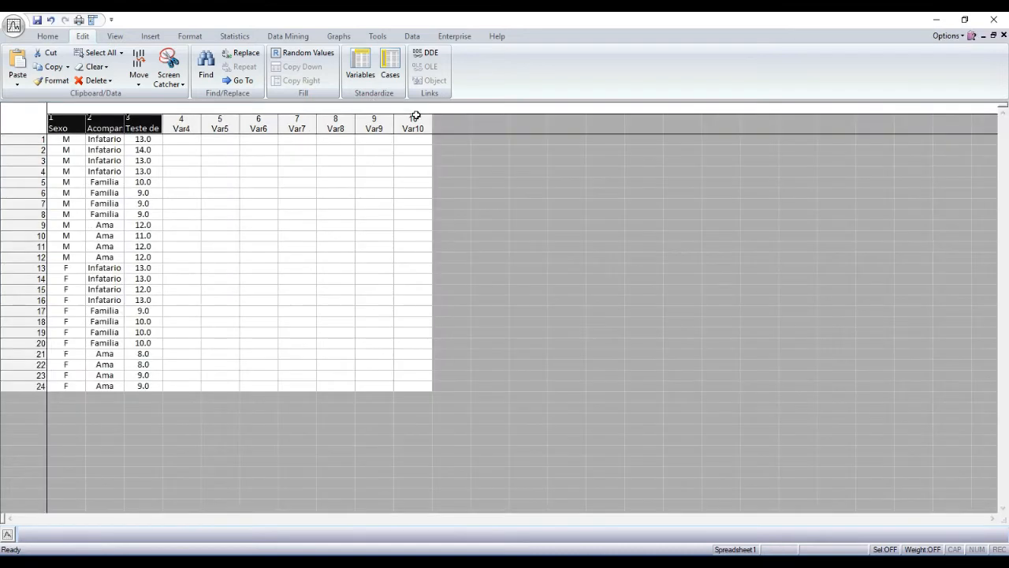
left_click(286, 205)
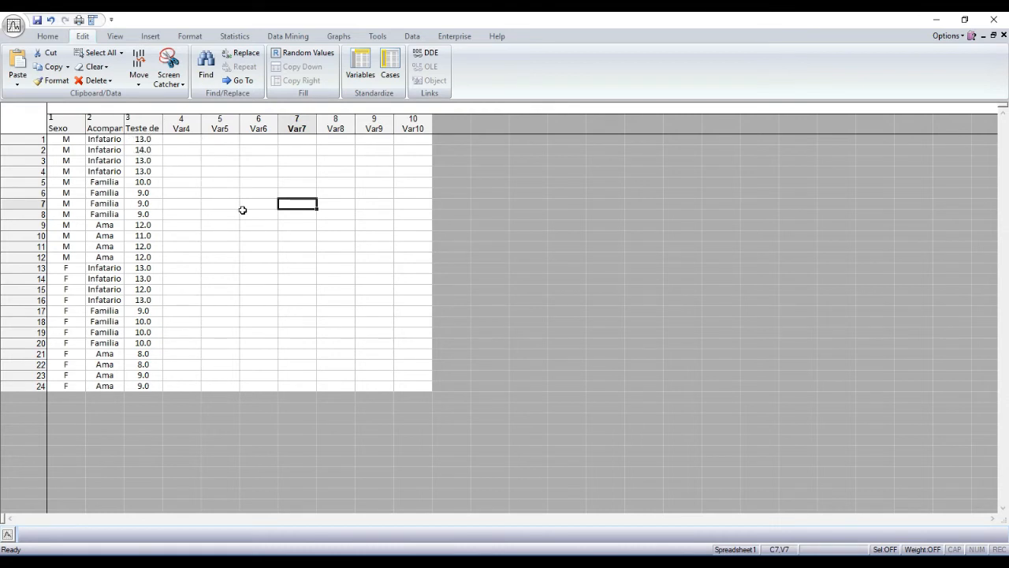
Start a 2D histogram using Teste de agressidade as its variable
left_click(339, 38)
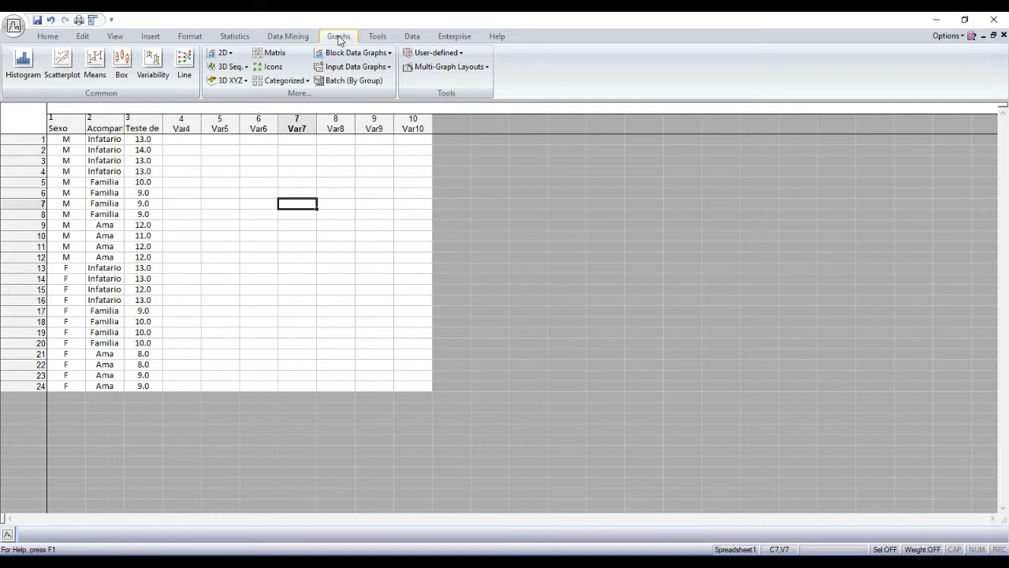
left_click(229, 54)
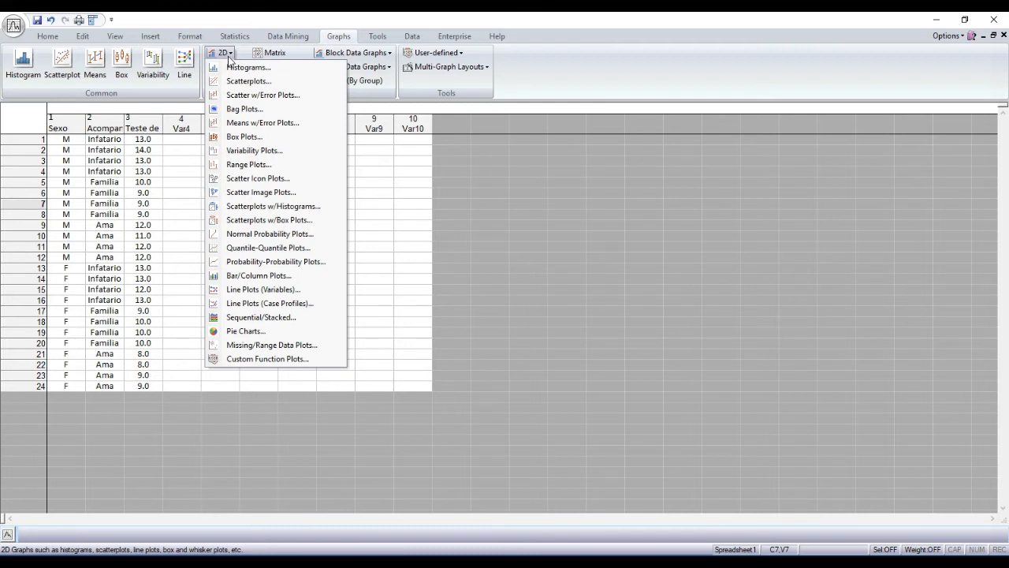
left_click(236, 68)
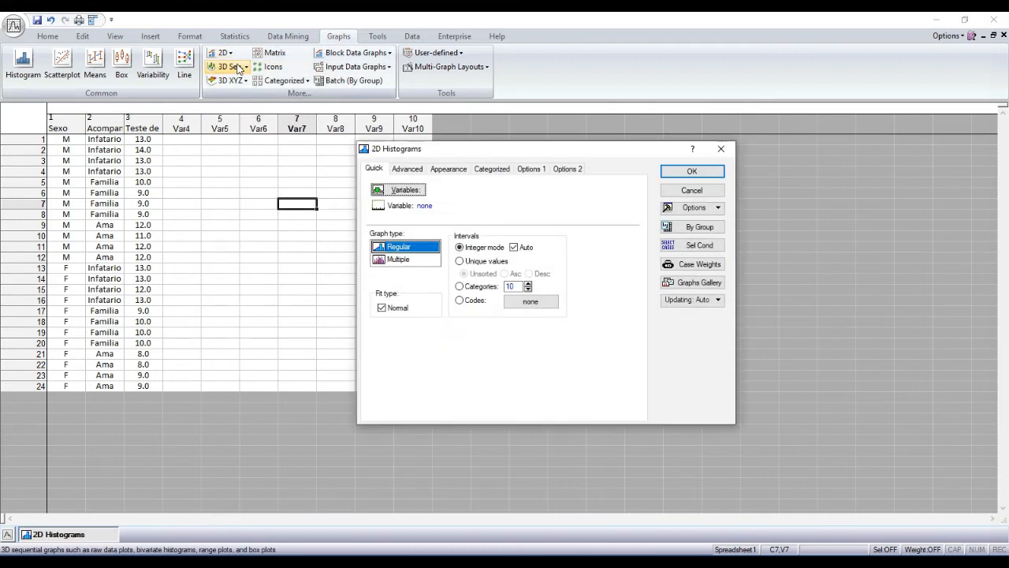
left_click(404, 196)
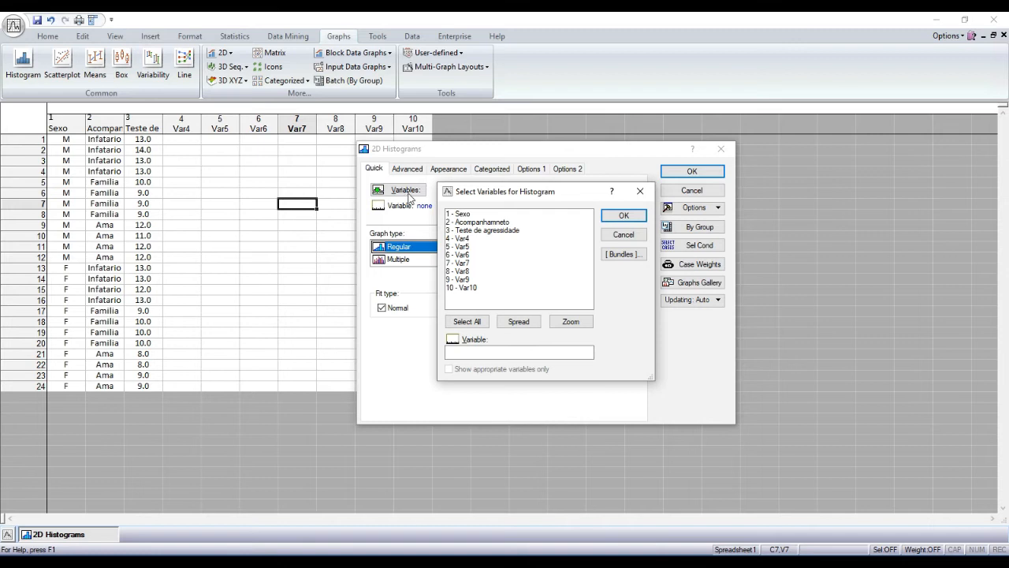
left_click(493, 233)
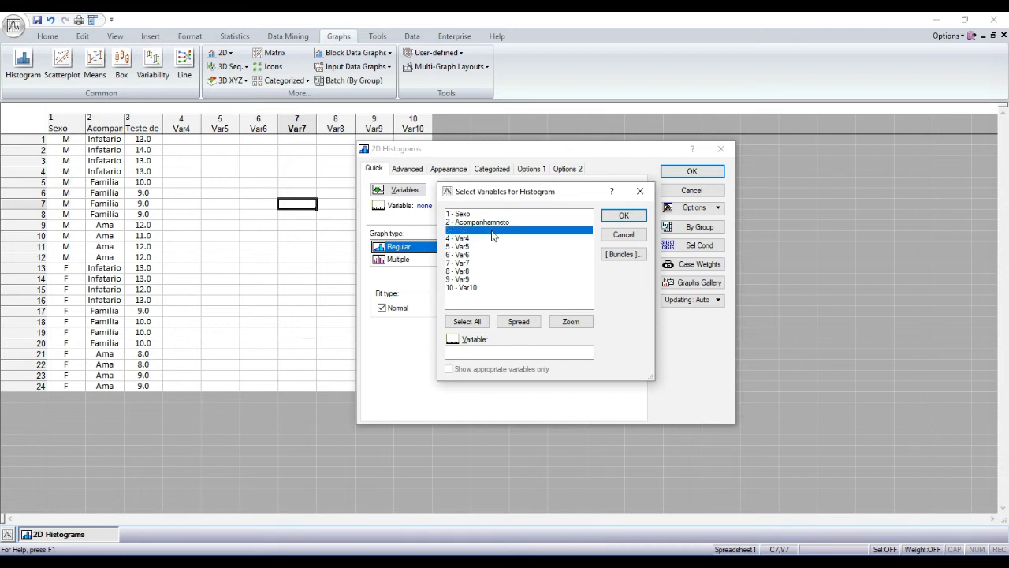
left_click(620, 216)
Include the Shapiro-Wilk test in the histogram's statistics and generate the graph
left_click(407, 169)
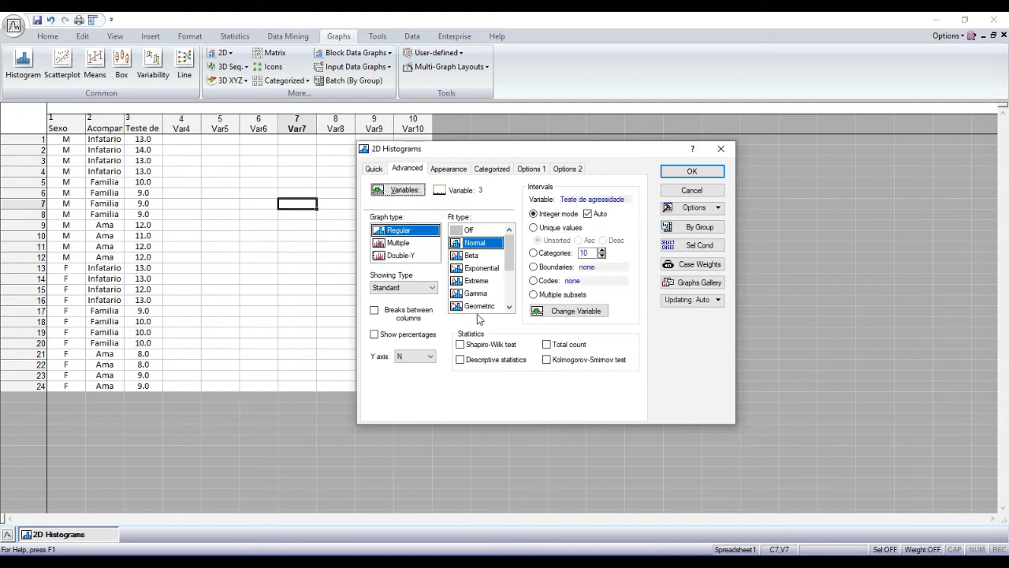
left_click(460, 344)
left_click(692, 172)
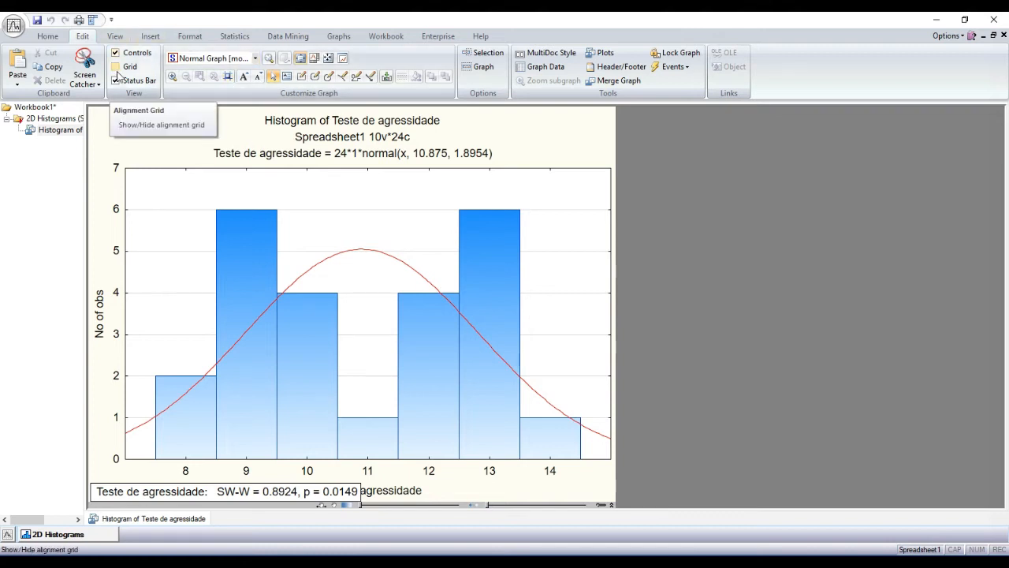
Start a Breakdown & one-way ANOVA analysis from the basic statistics procedures
left_click(234, 37)
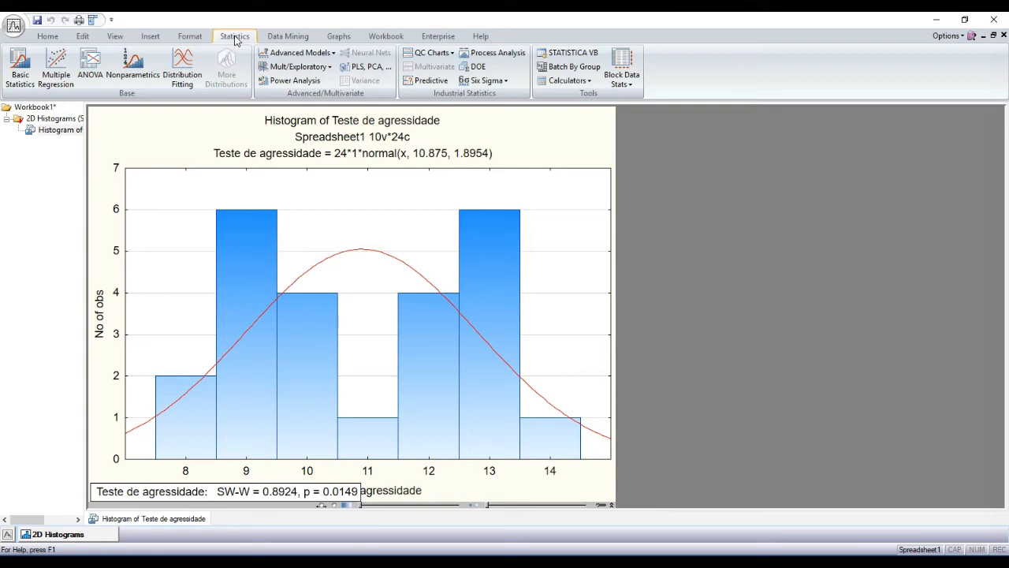
left_click(20, 71)
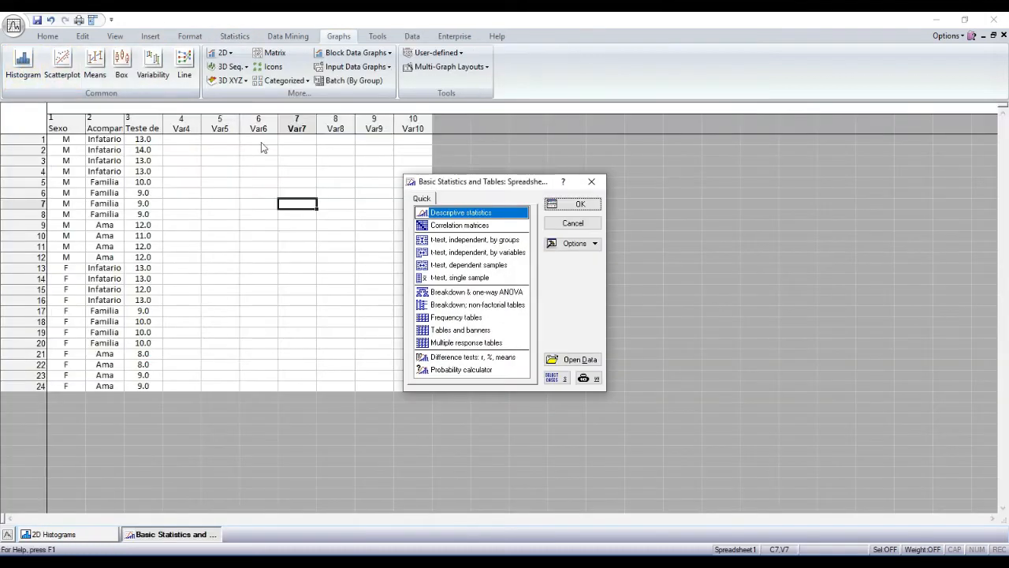
left_click(483, 296)
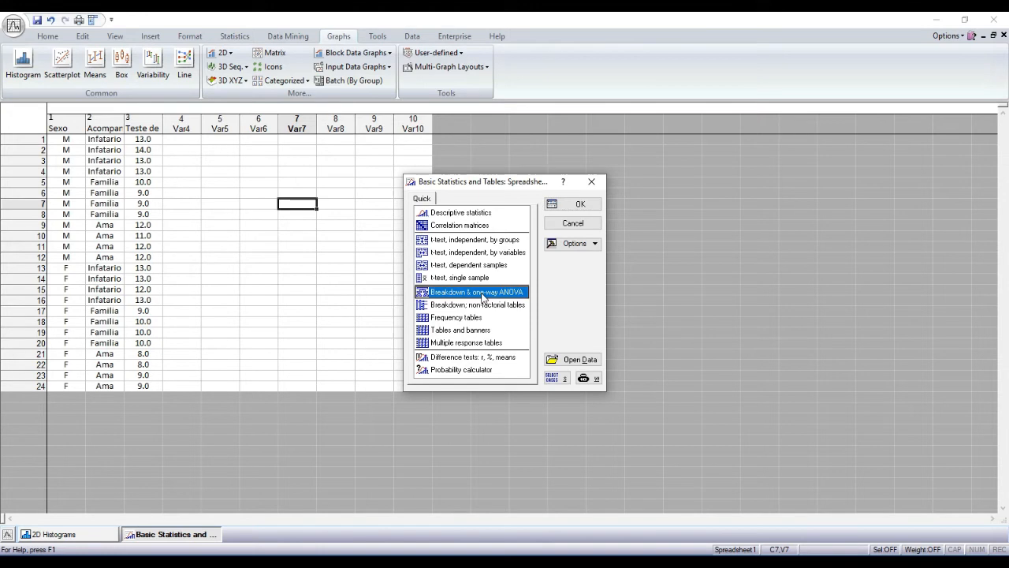
left_click(556, 203)
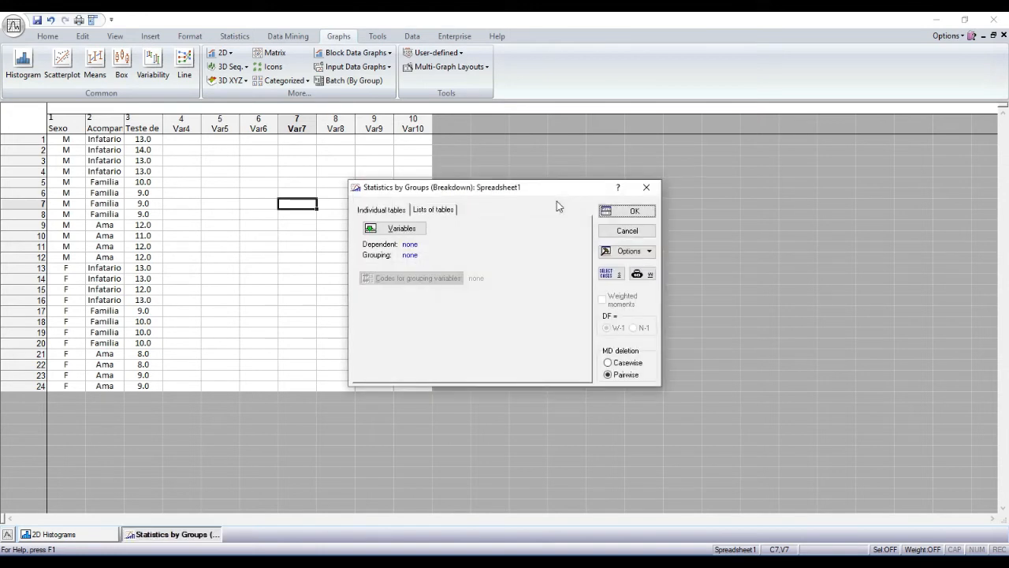
Set Teste de agressidade as dependent variable and Sexo and Acompanhamneto as grouping variables, then compute the group statistics
left_click(399, 229)
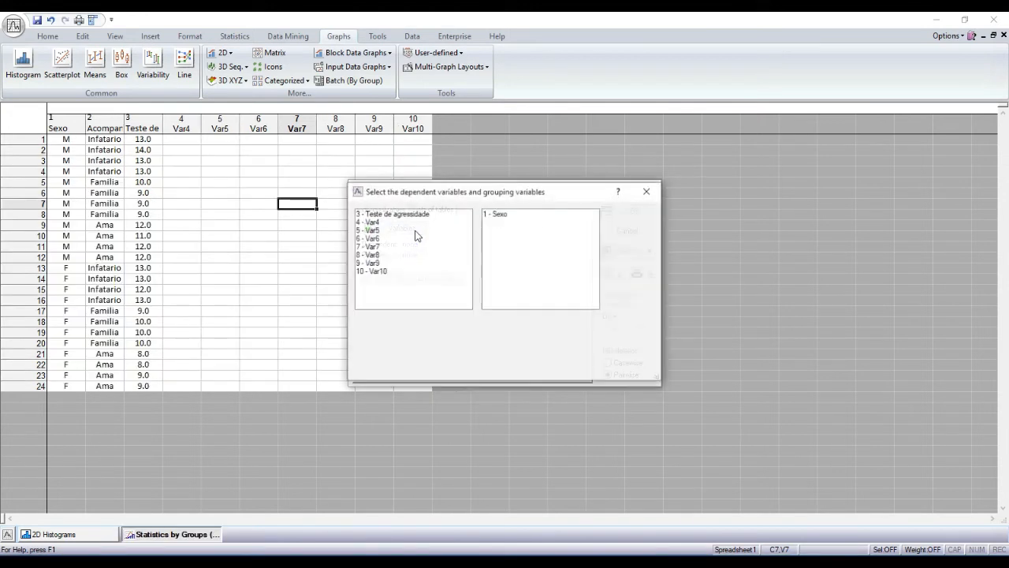
left_click(396, 214)
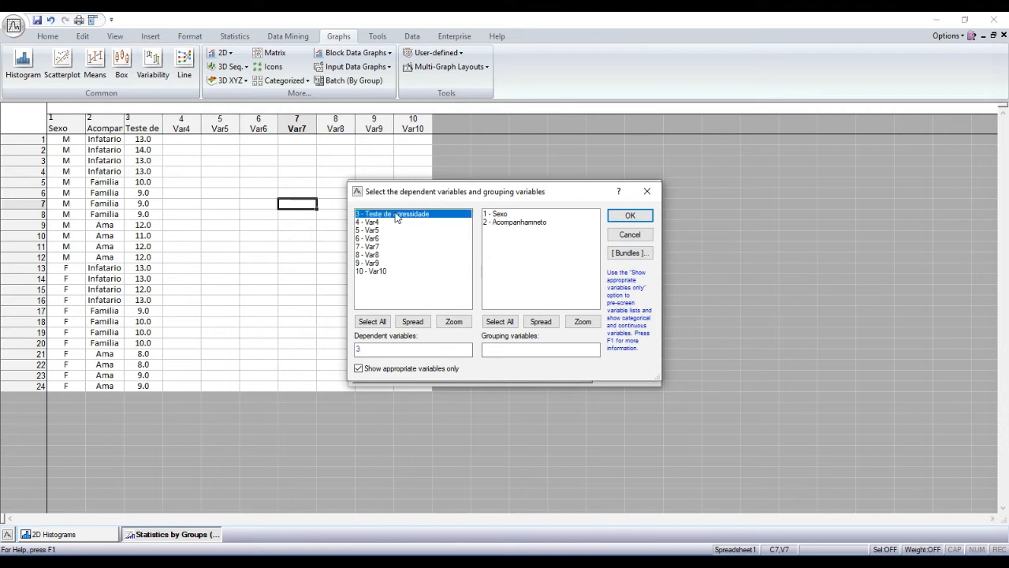
left_click(506, 215)
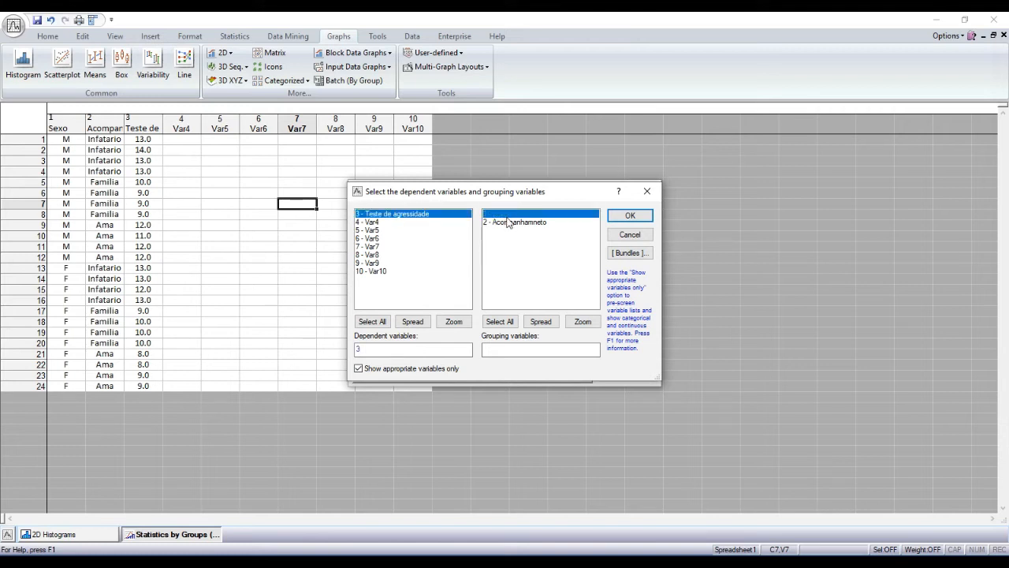
left_click(511, 223, "shift")
left_click(630, 216)
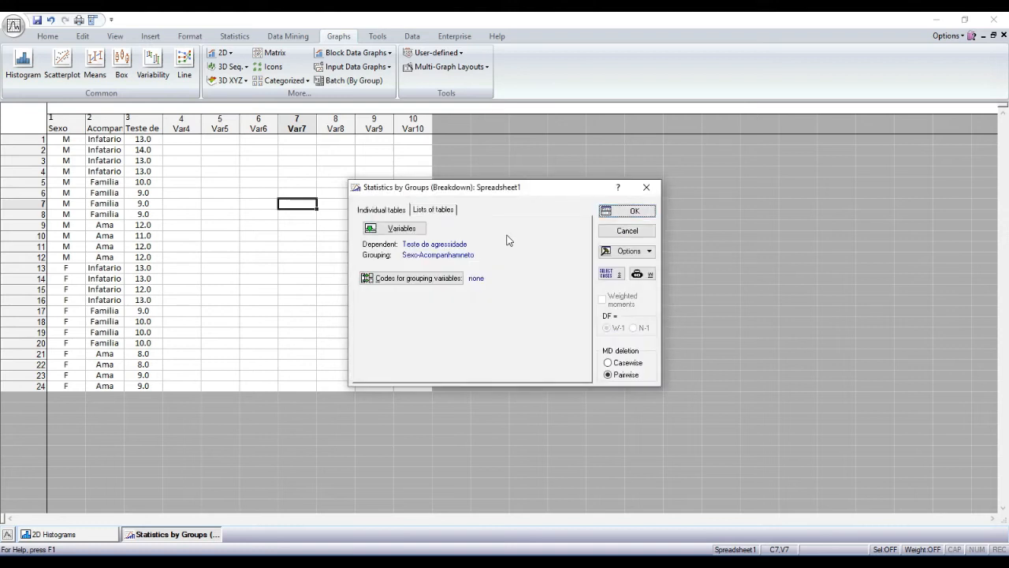
left_click(626, 208)
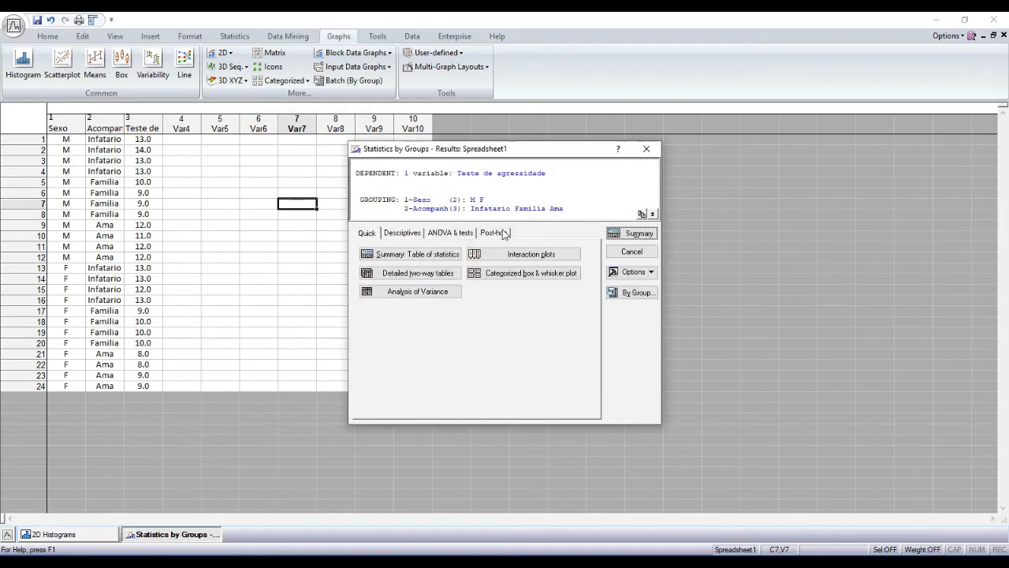
Run the Levene test of homogeneity of variances and examine its F and p values
left_click(453, 235)
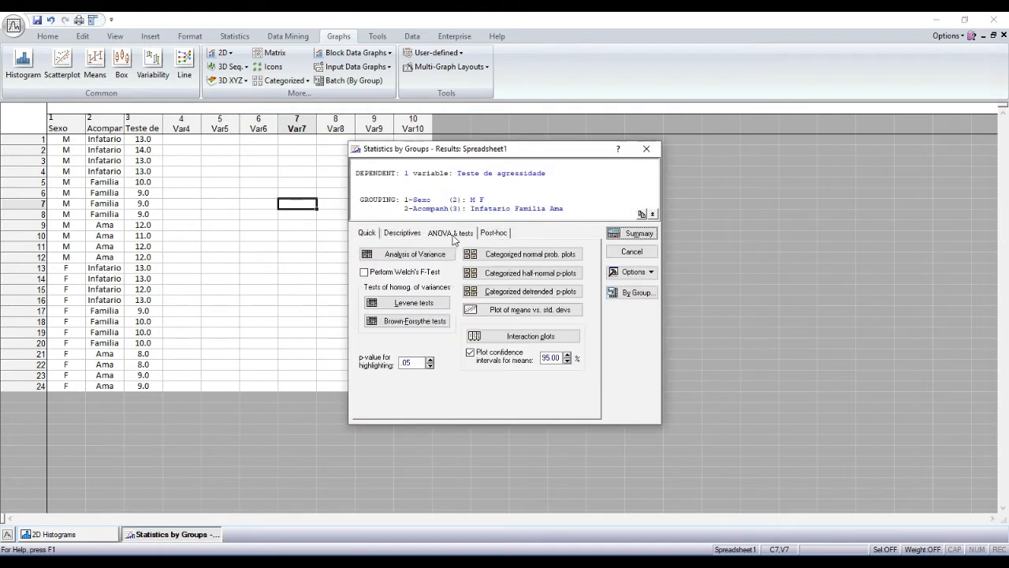
left_click(421, 307)
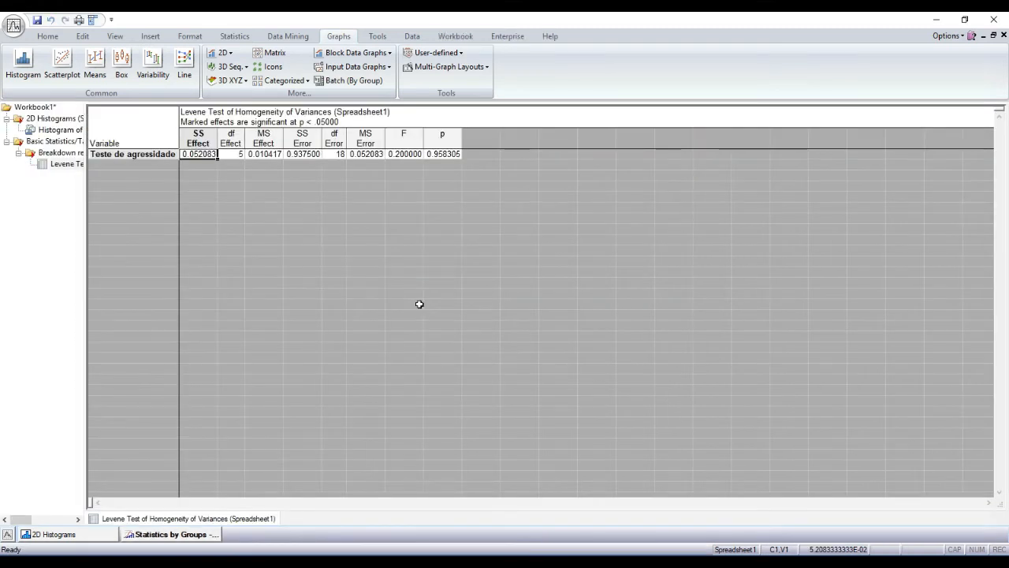
left_click(433, 156)
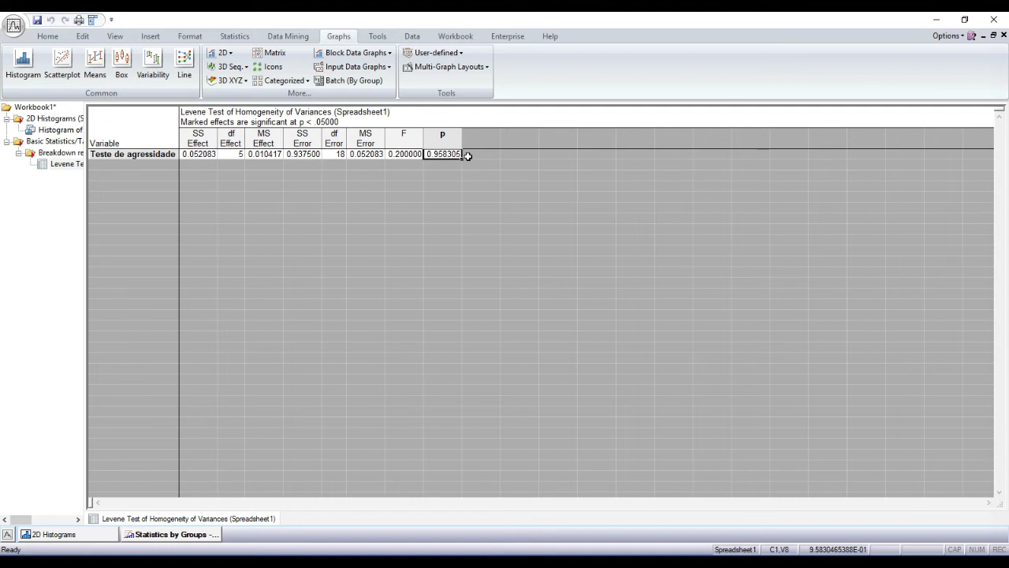
left_click(400, 156)
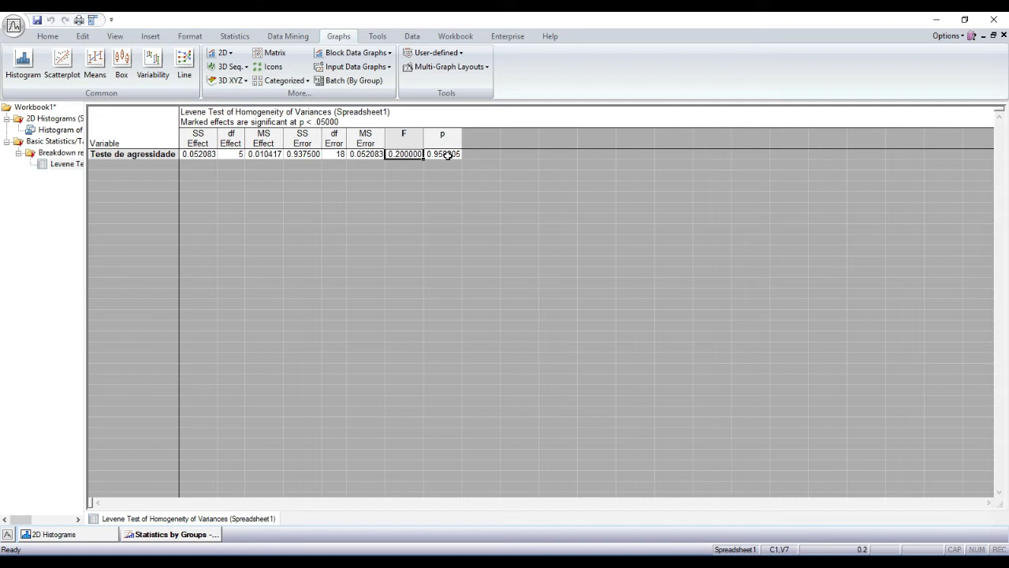
left_click(446, 154)
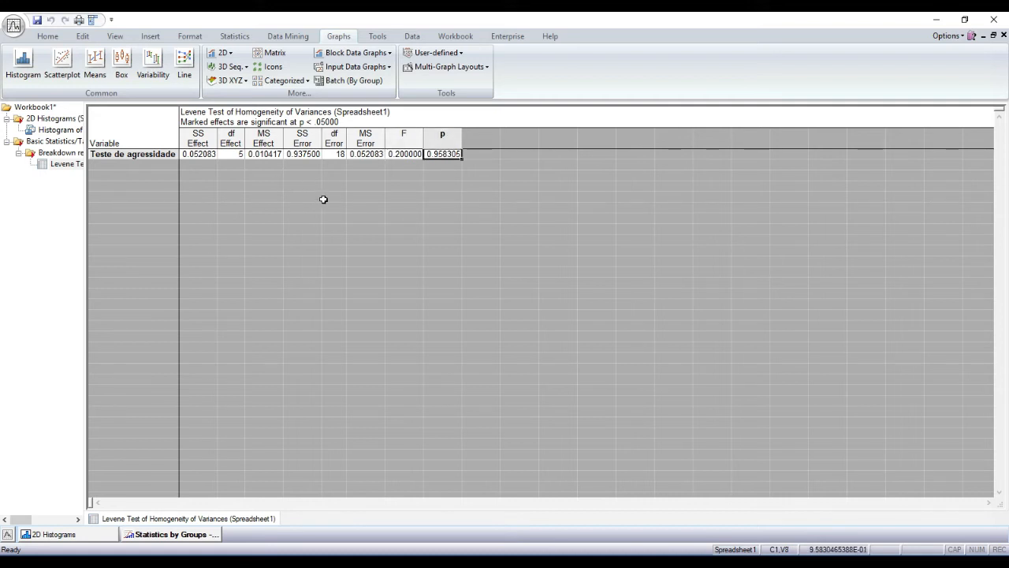
Close the results workbook and return to the data spreadsheet
left_click(55, 35)
left_click(588, 53)
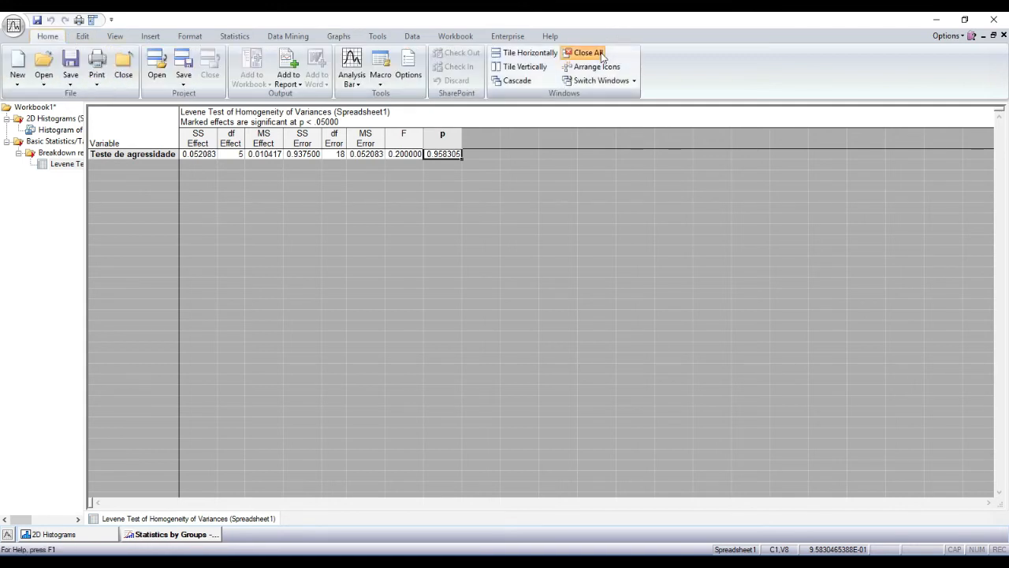
left_click(514, 315)
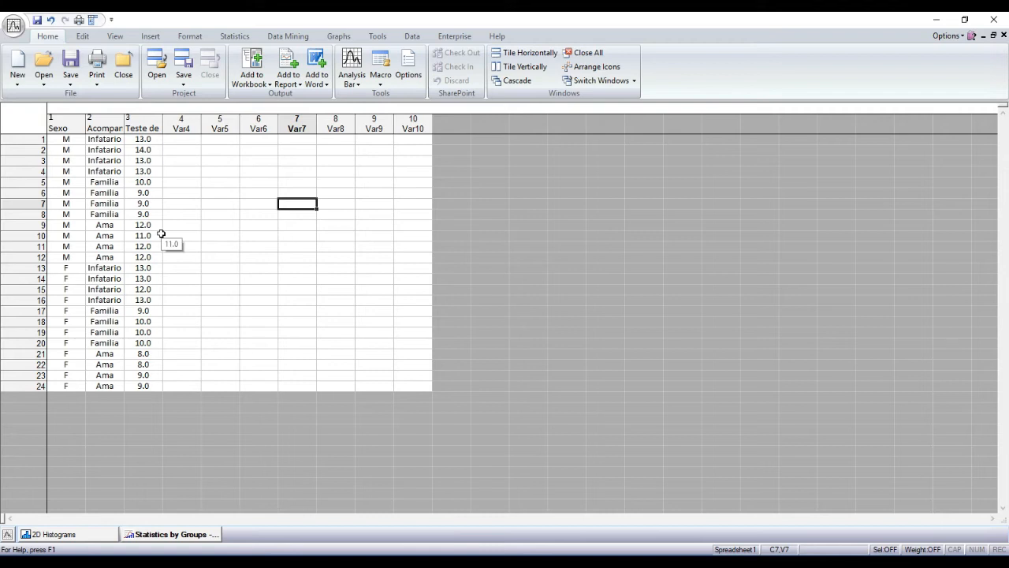
Start a factorial ANOVA on the aggression test spreadsheet using the quick specs dialog method
left_click(144, 161)
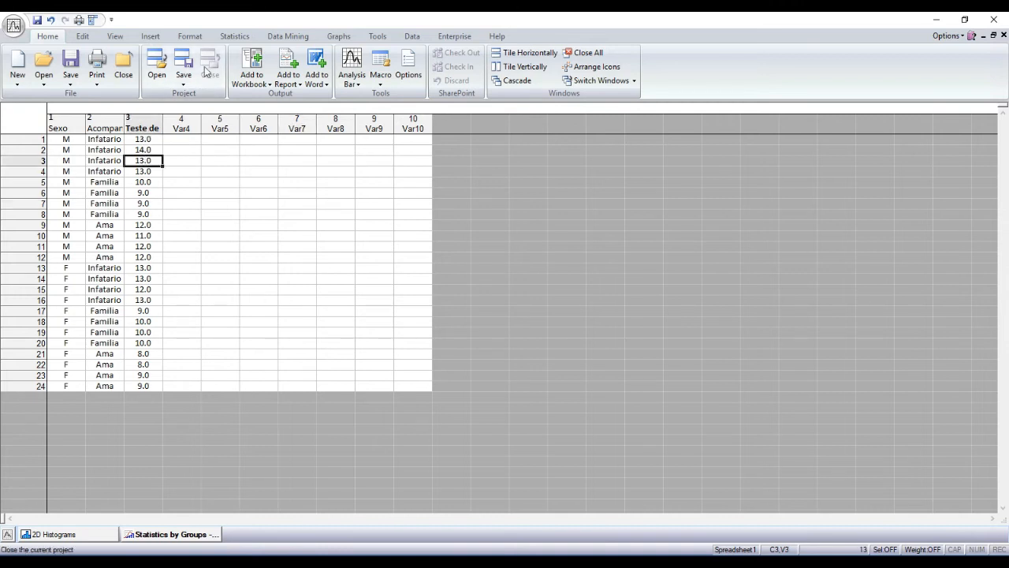
left_click(231, 40)
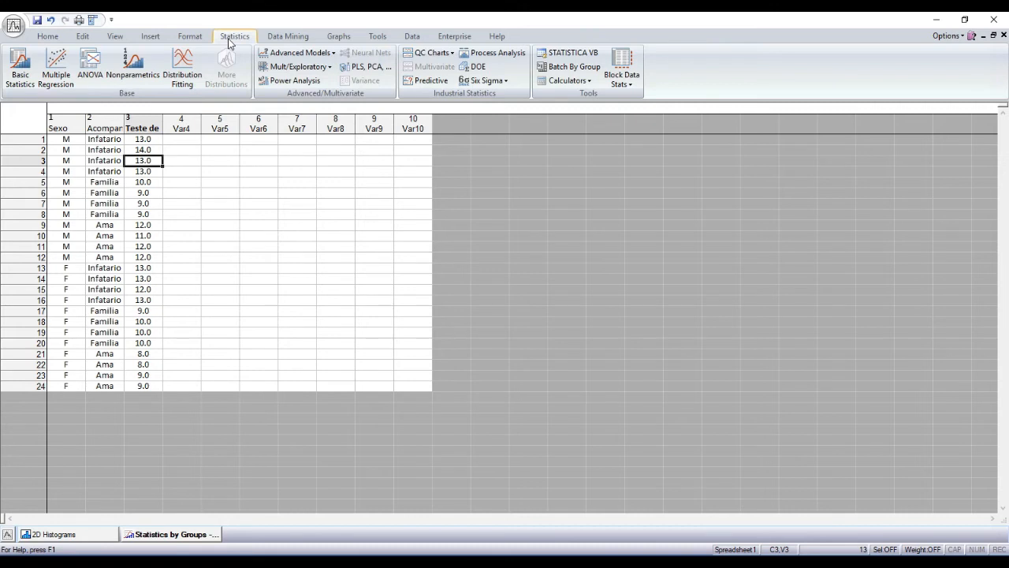
left_click(96, 74)
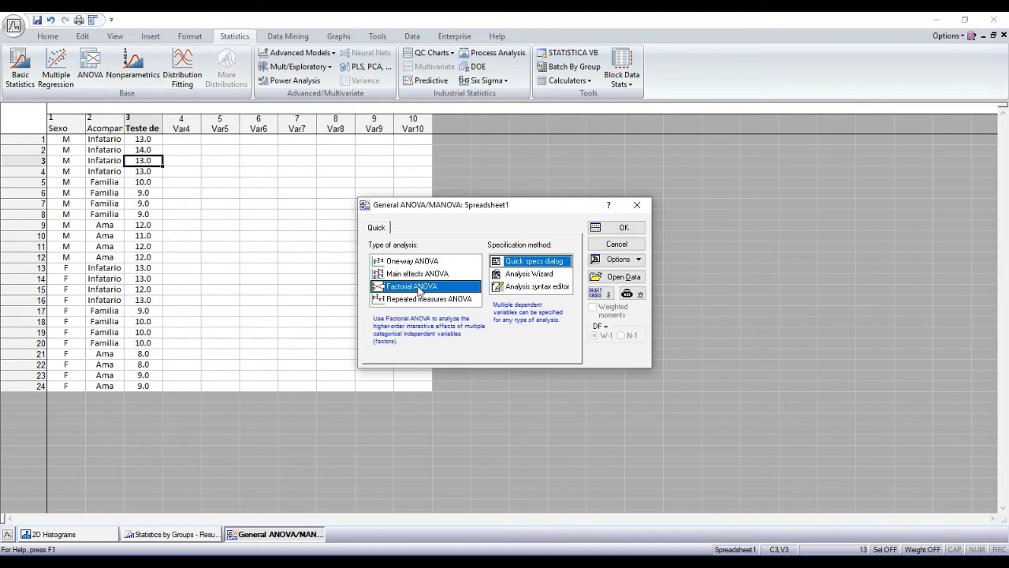
left_click(601, 230)
Set Teste de agressidade as the dependent variable and Sexo and Acompanhamneto as the categorical factors
left_click(430, 256)
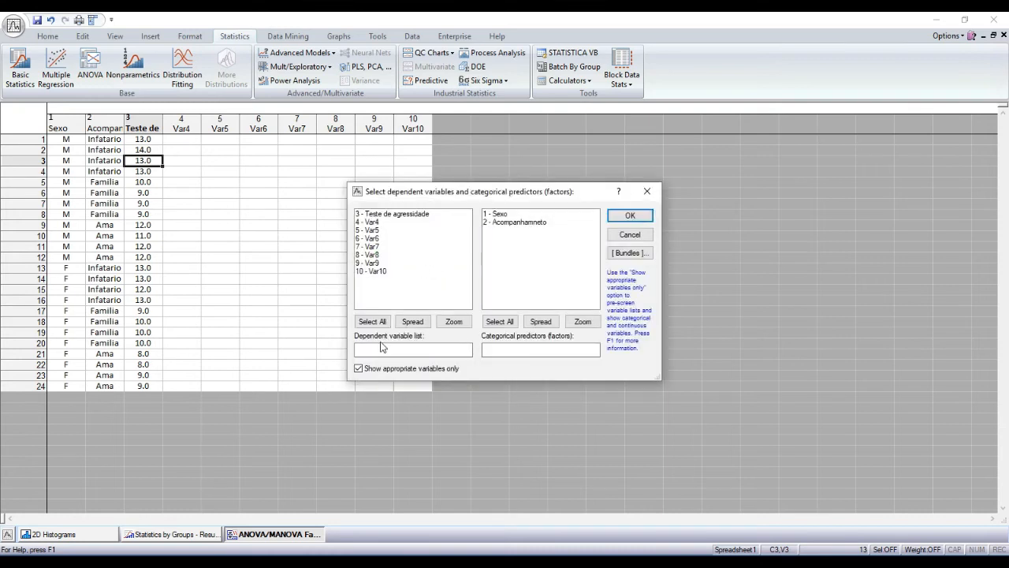
left_click(400, 213)
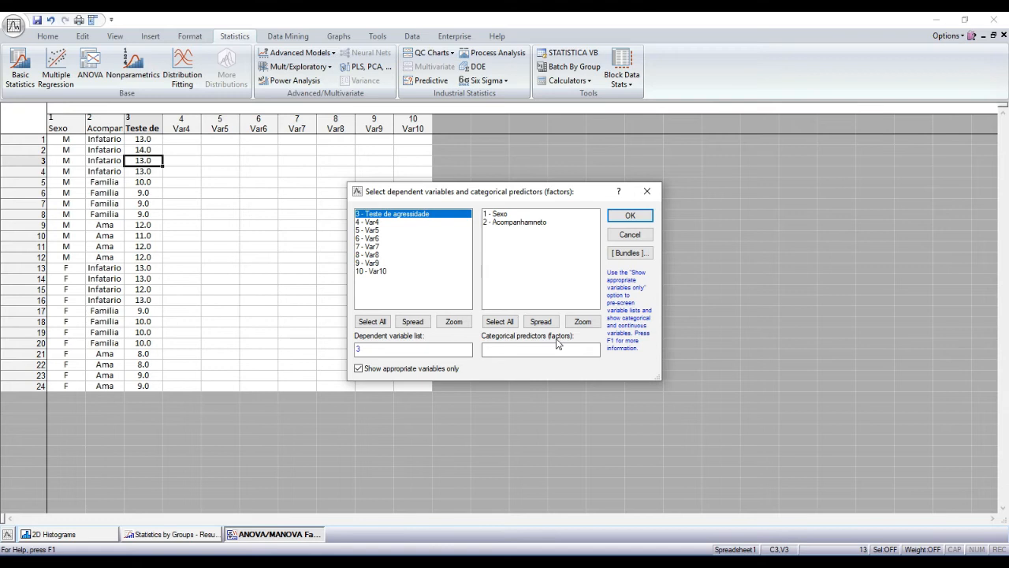
left_click(502, 214)
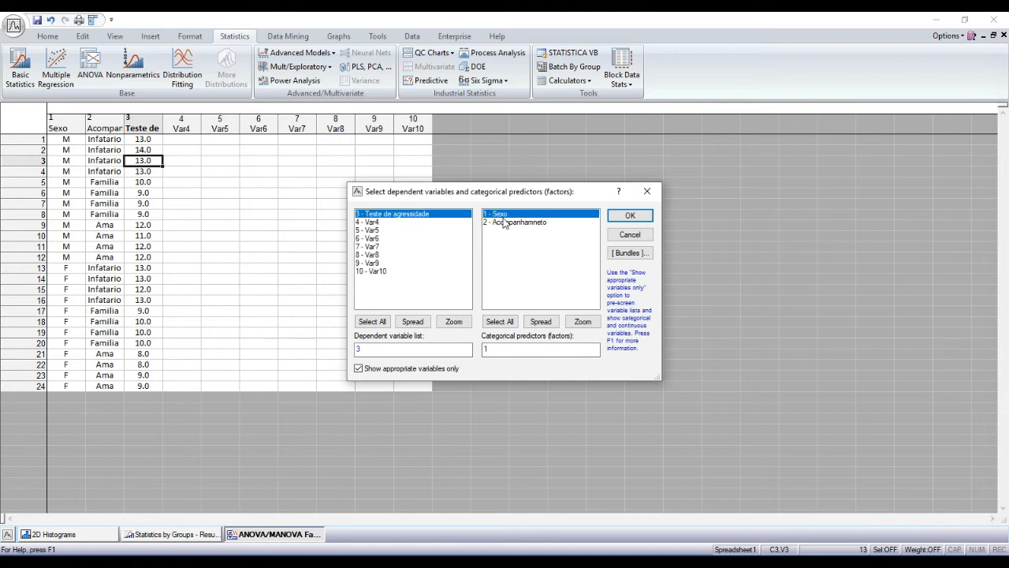
left_click(514, 223, "shift")
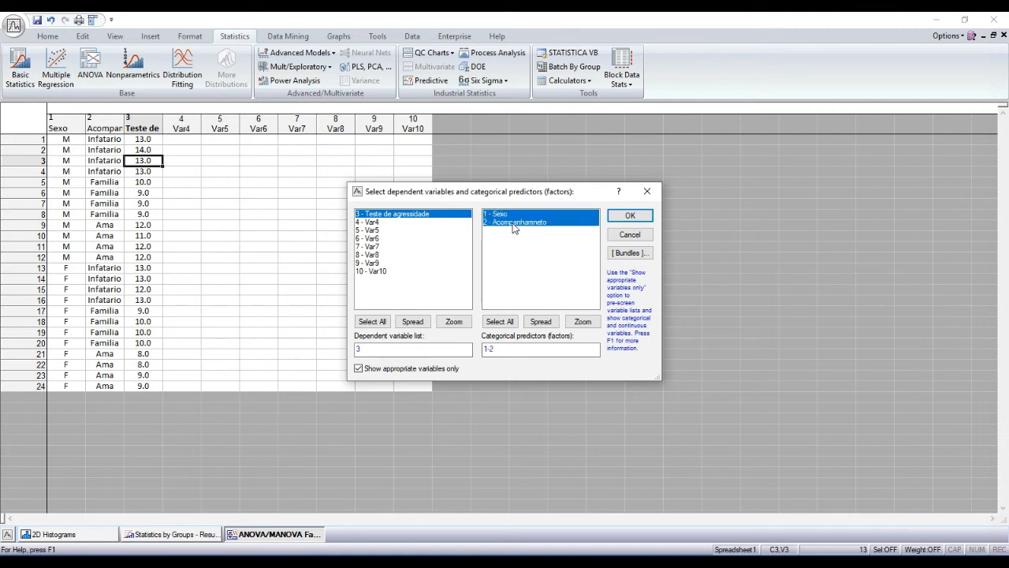
left_click(622, 217)
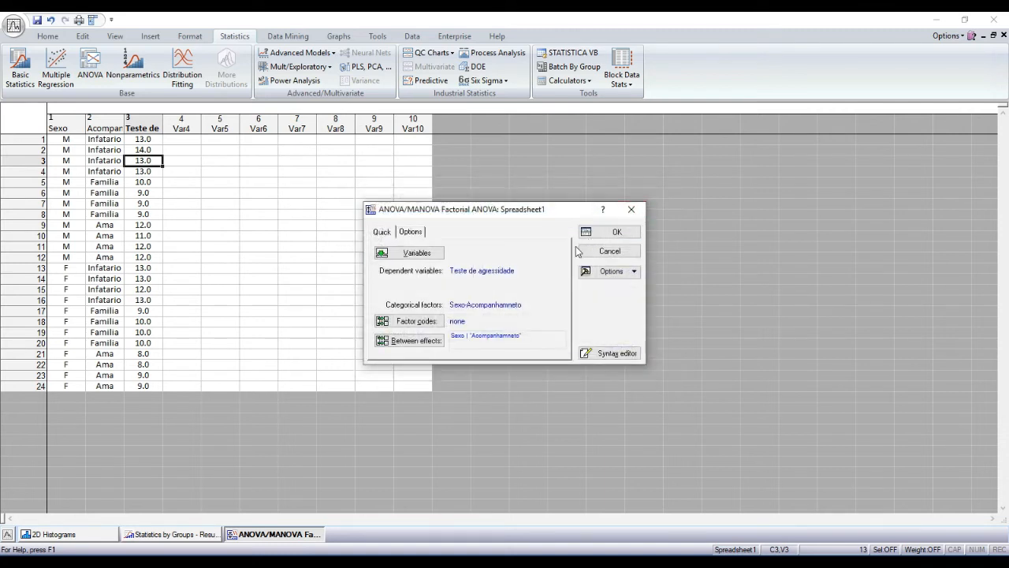
Compute the table of all effects and examine the F and p values for Sexo, Acompanhamneto and their interaction
left_click(617, 234)
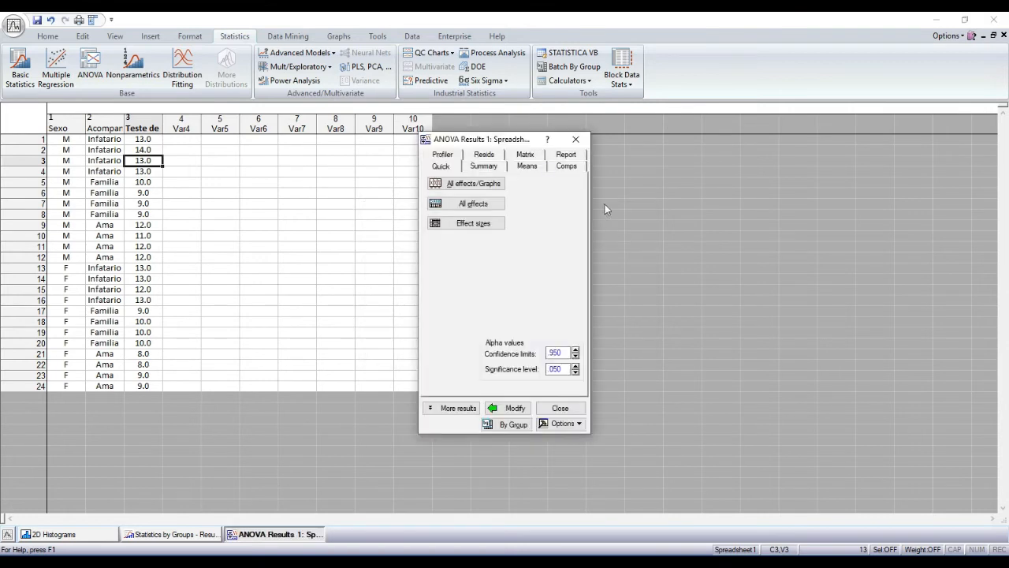
left_click(479, 207)
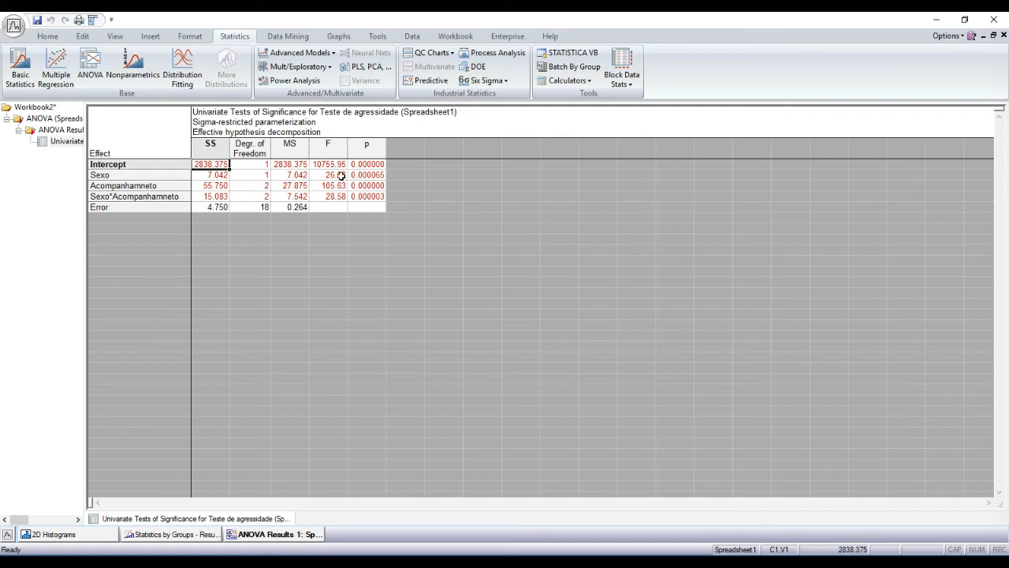
left_click(93, 175)
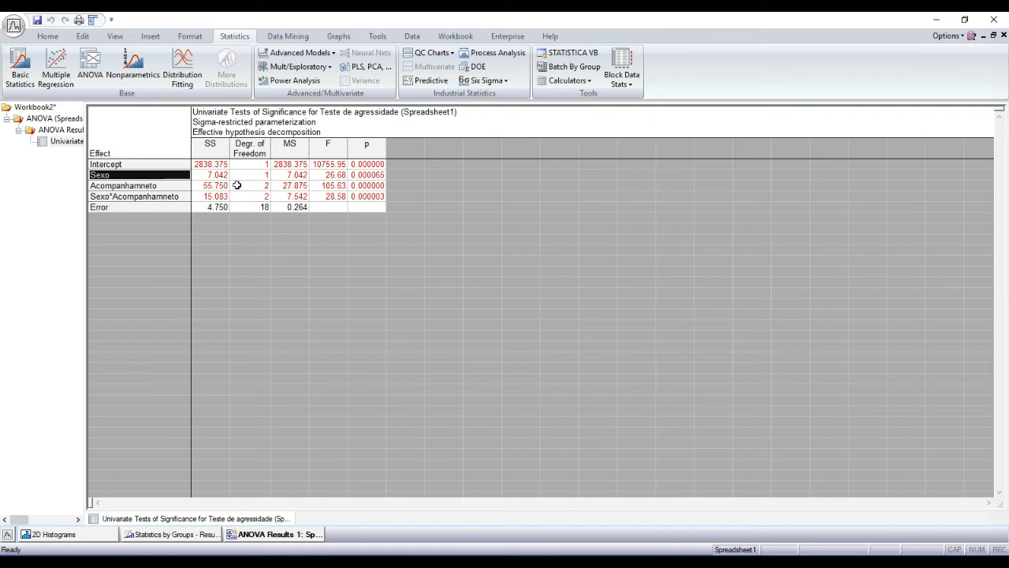
left_click(138, 186)
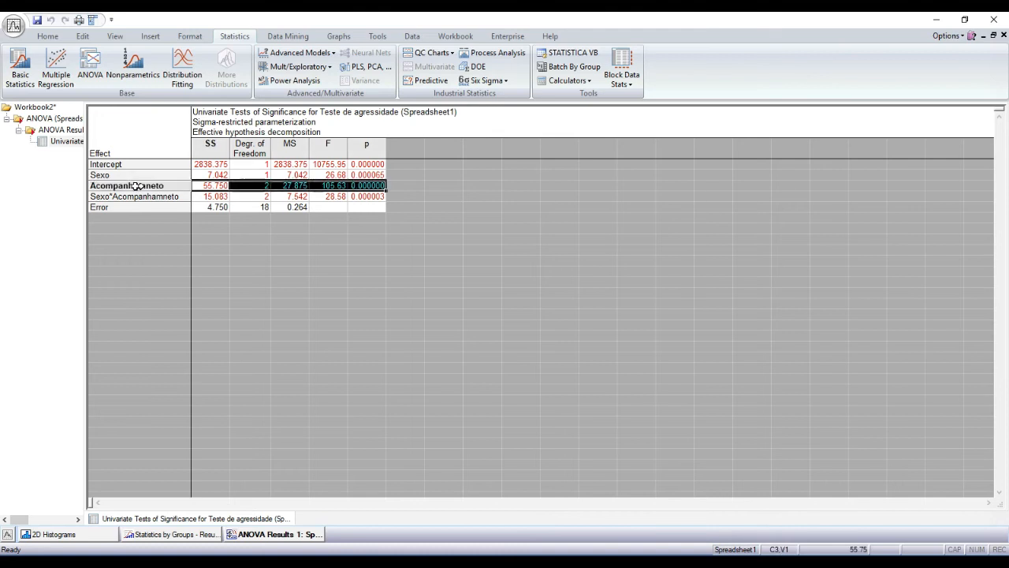
left_click(253, 195)
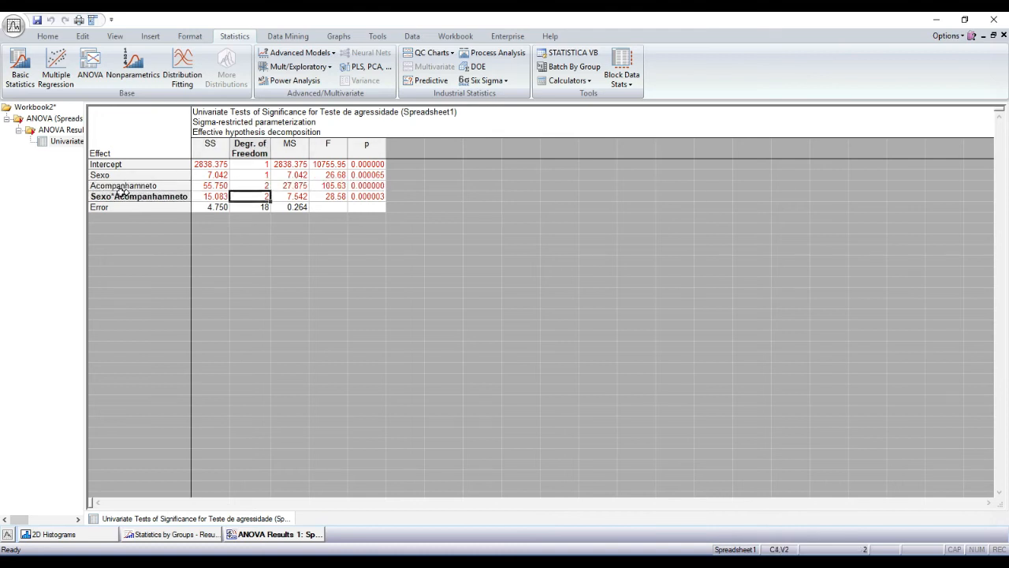
left_click(93, 185)
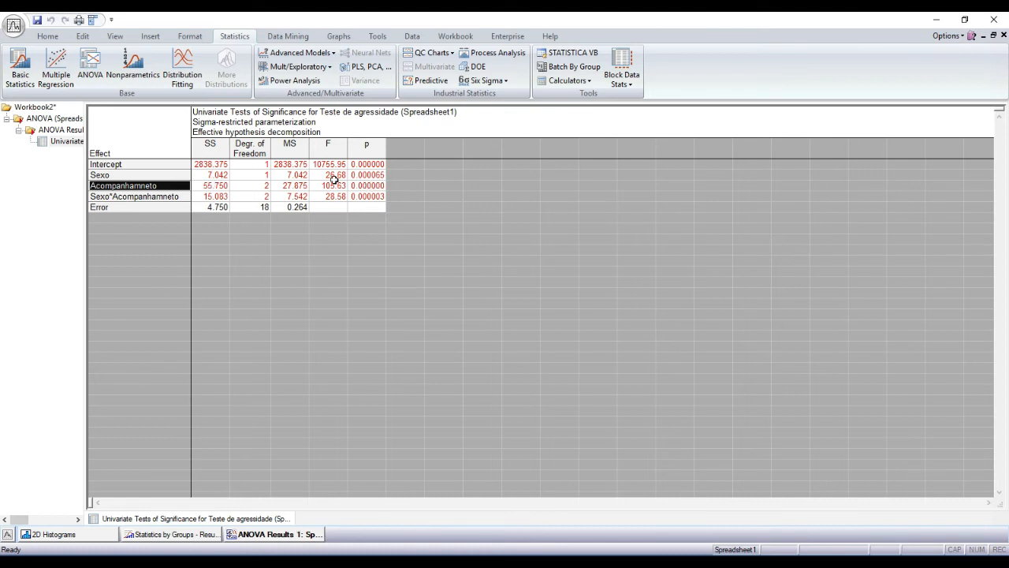
left_click(92, 198)
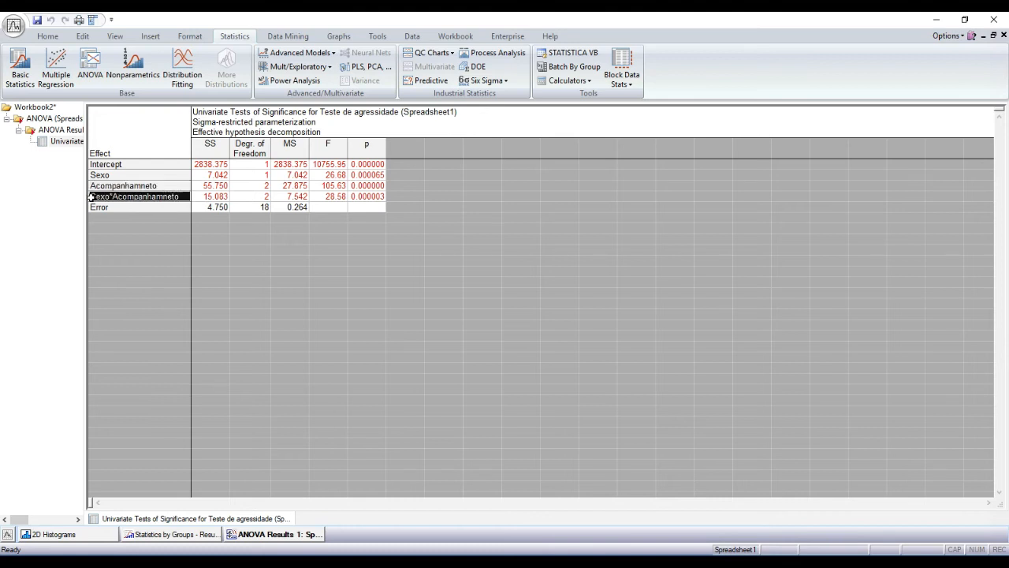
left_click(356, 196)
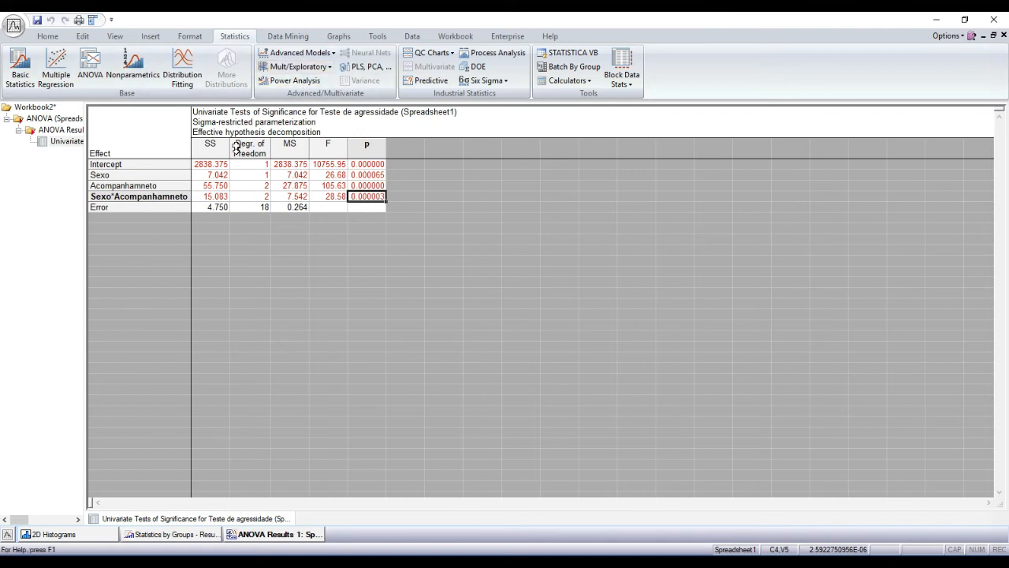
Continue the current ANOVA, display the least squares means for the Sexo effect and examine its F and p values
left_click(90, 75)
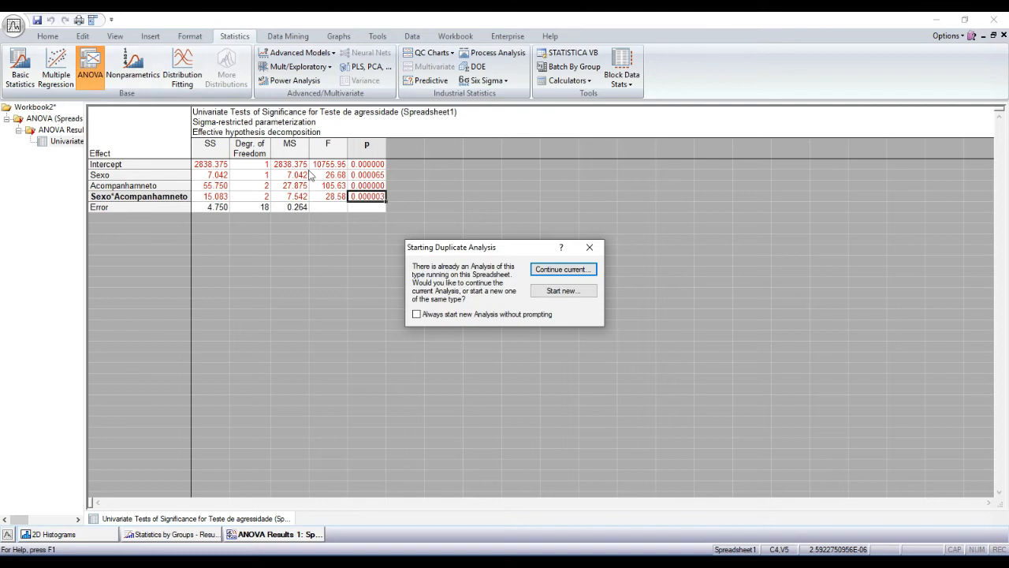
left_click(582, 272)
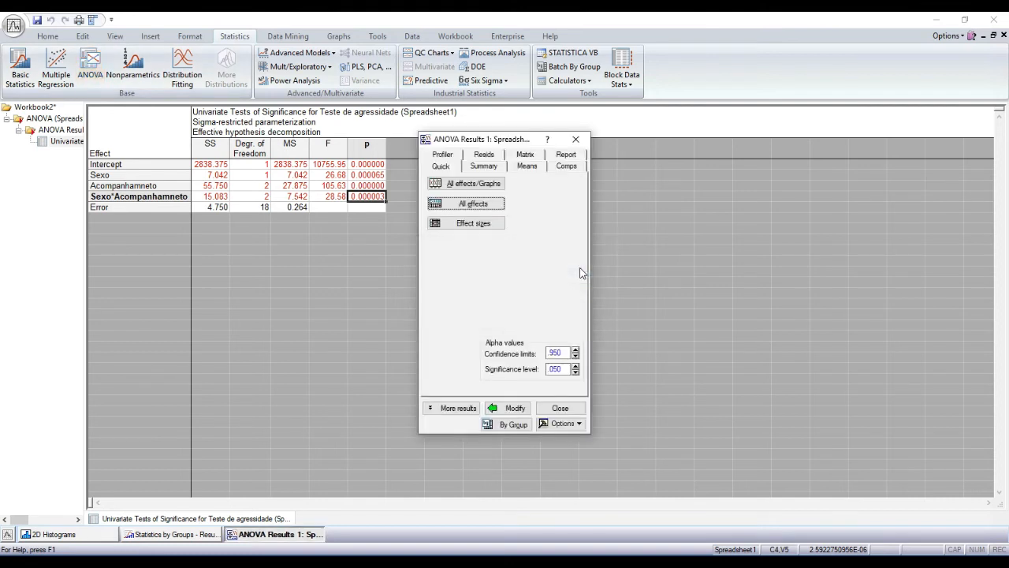
left_click(567, 166)
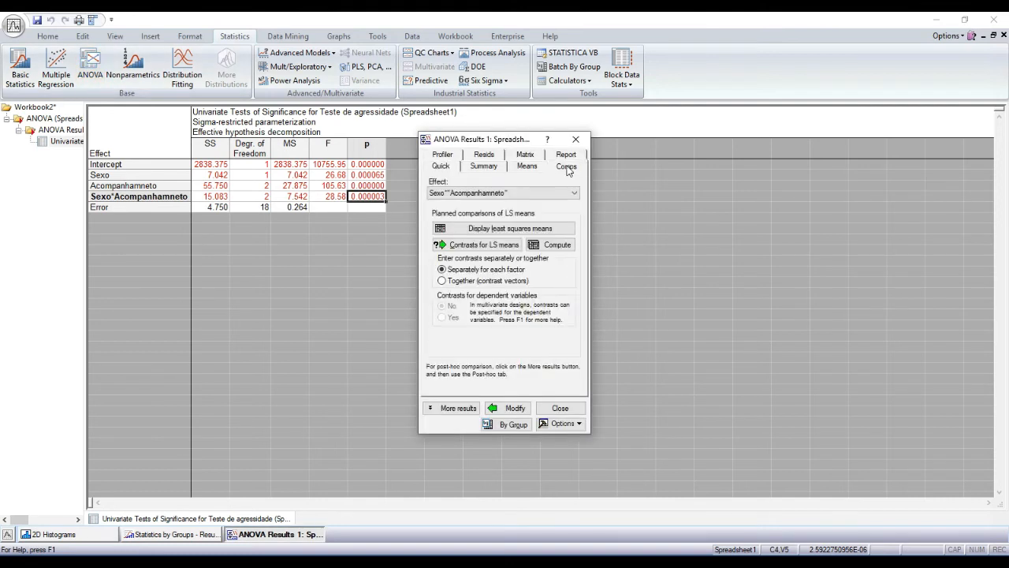
left_click(542, 193)
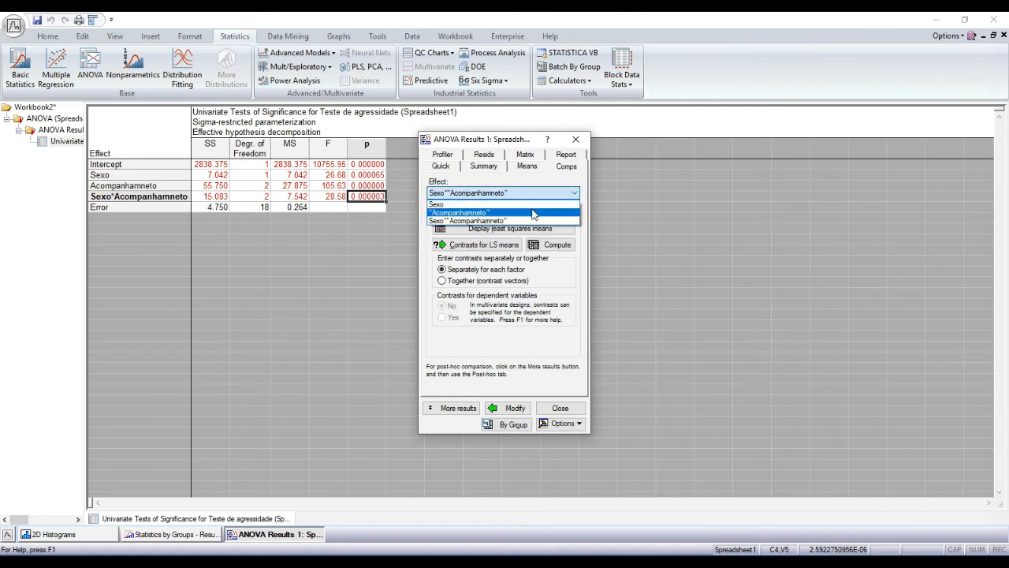
left_click(527, 207)
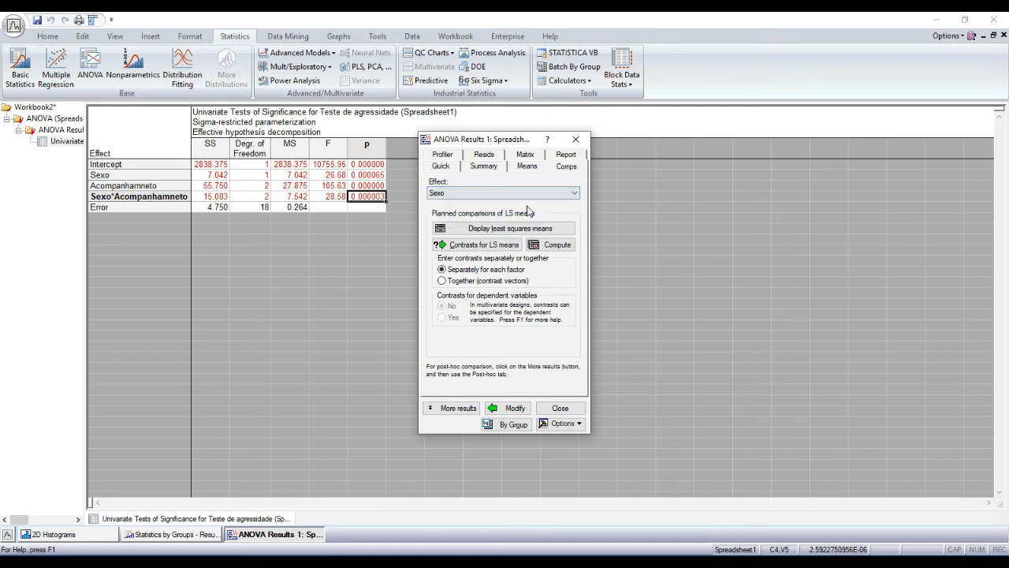
left_click(513, 229)
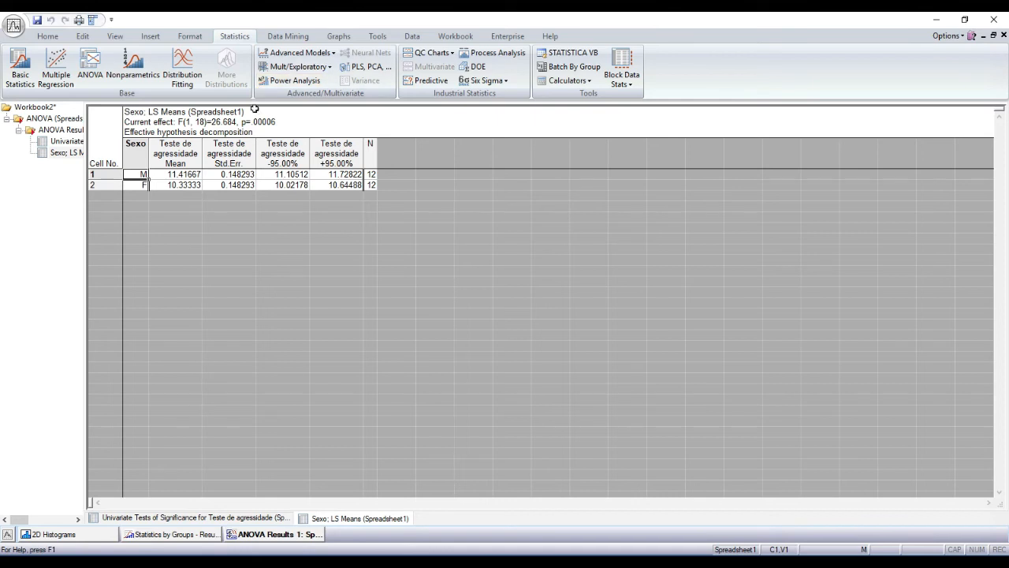
left_click(235, 122)
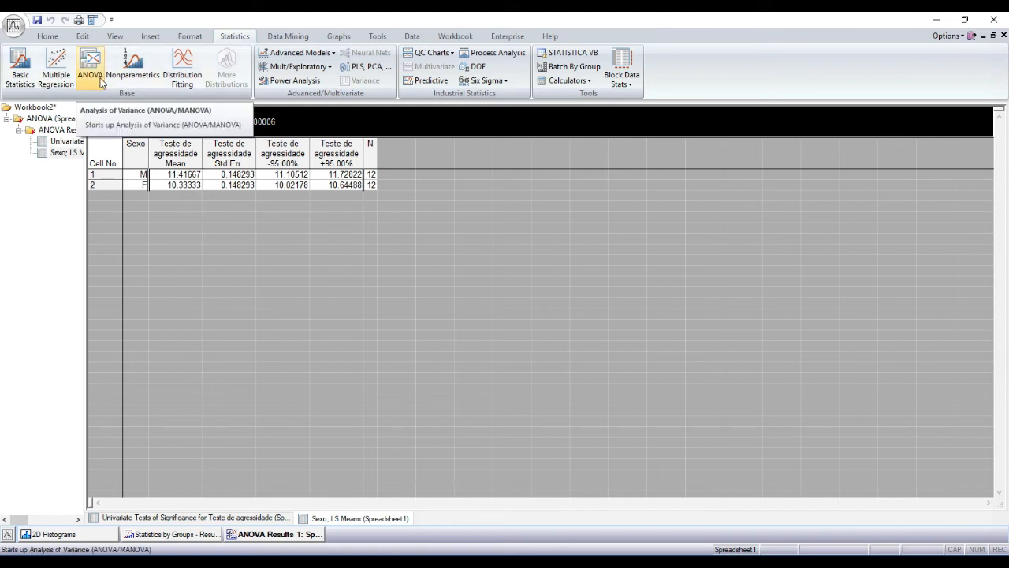
Close the current ANOVA analysis and its results workbook without saving, returning to the data spreadsheet
left_click(101, 82)
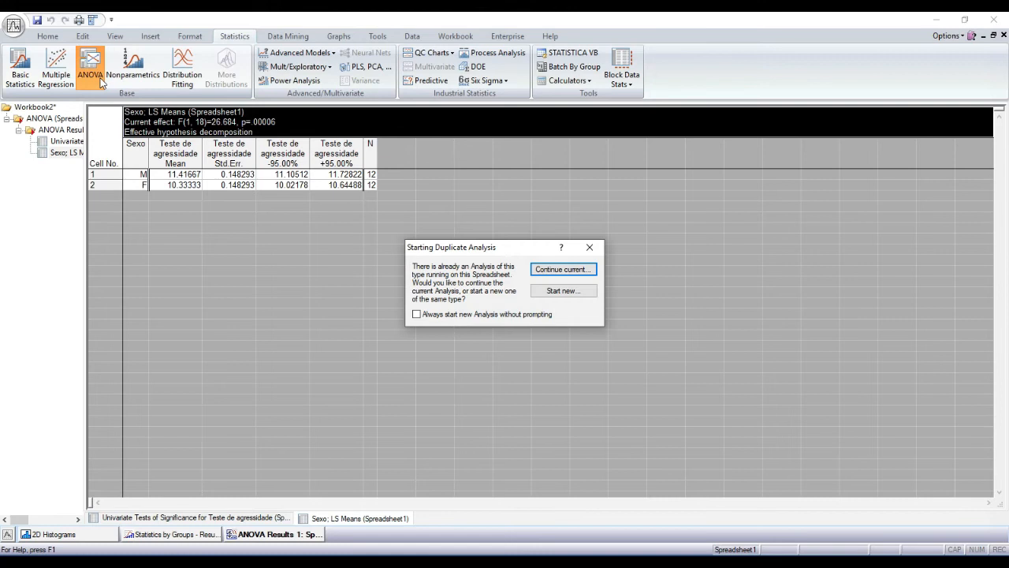
left_click(561, 270)
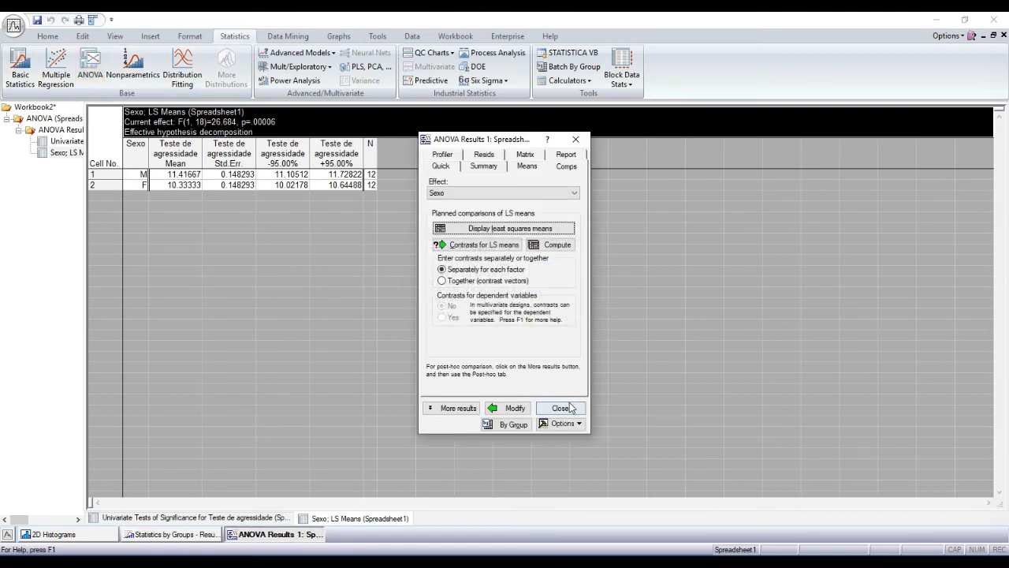
left_click(570, 408)
left_click(619, 243)
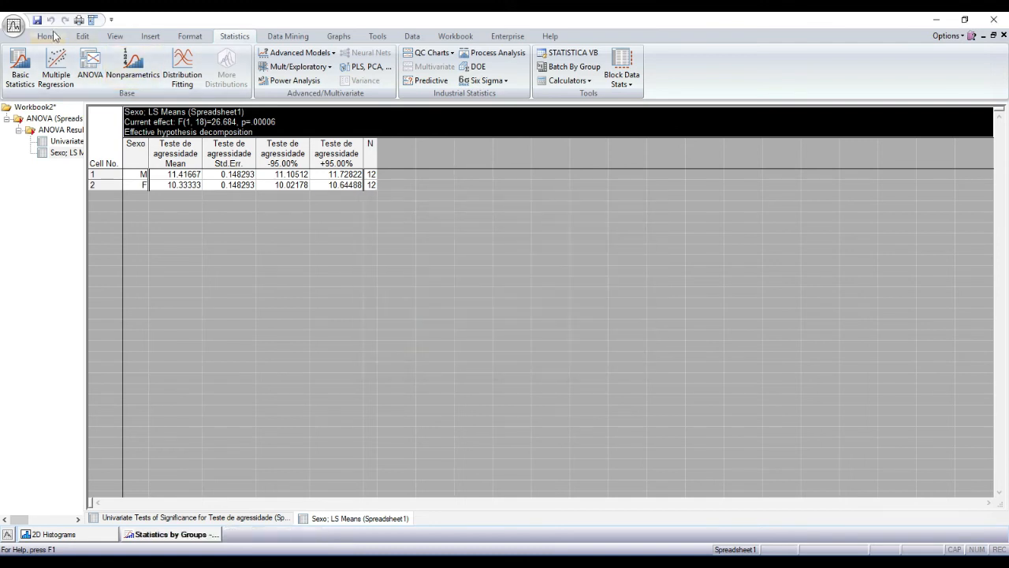
left_click(47, 36)
left_click(583, 53)
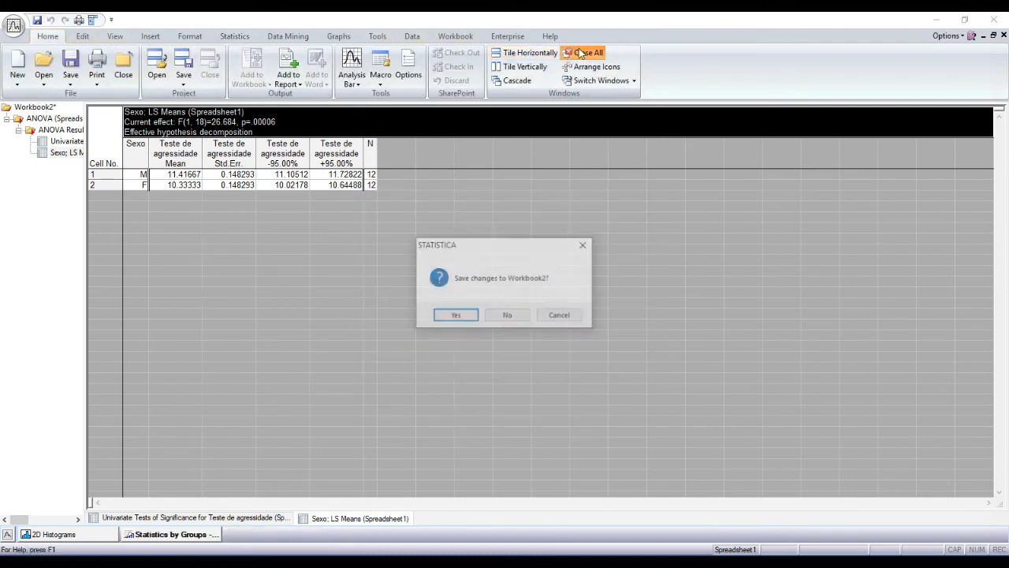
left_click(508, 320)
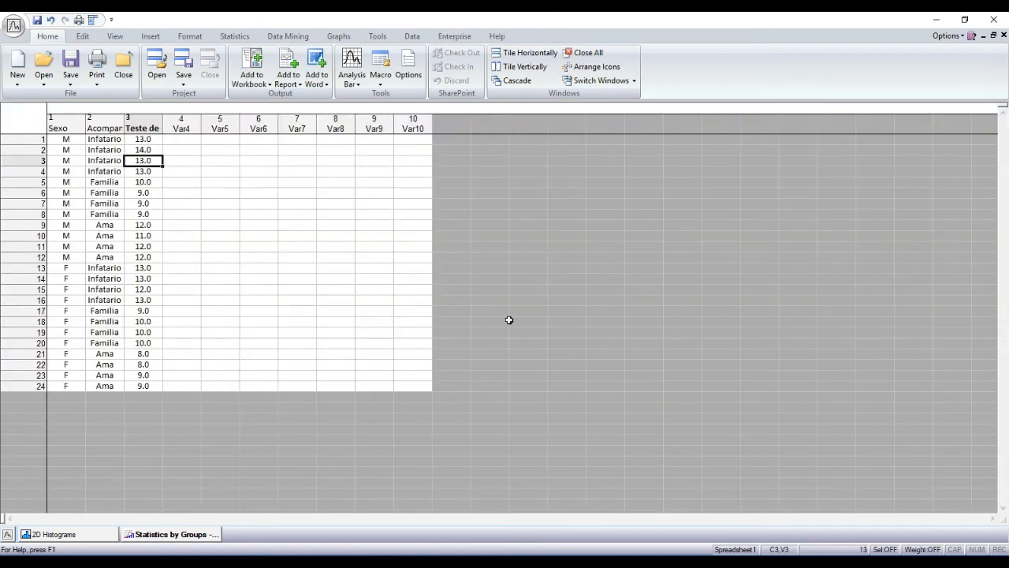
Switch to the slide presentation and advance from the hypotheses to the Conclusao slide
key("super")
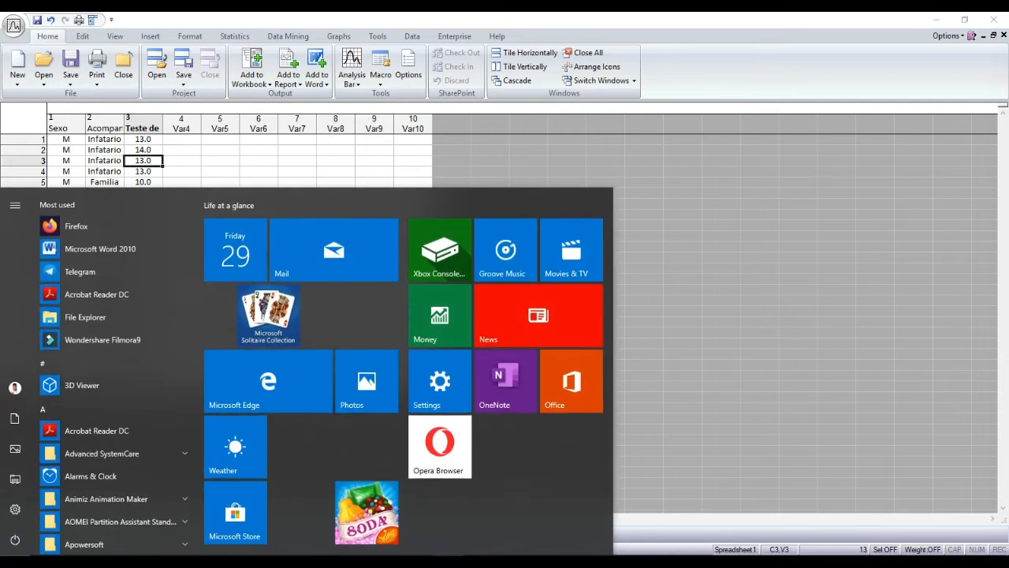
mouse_move(510, 562)
left_click(553, 544)
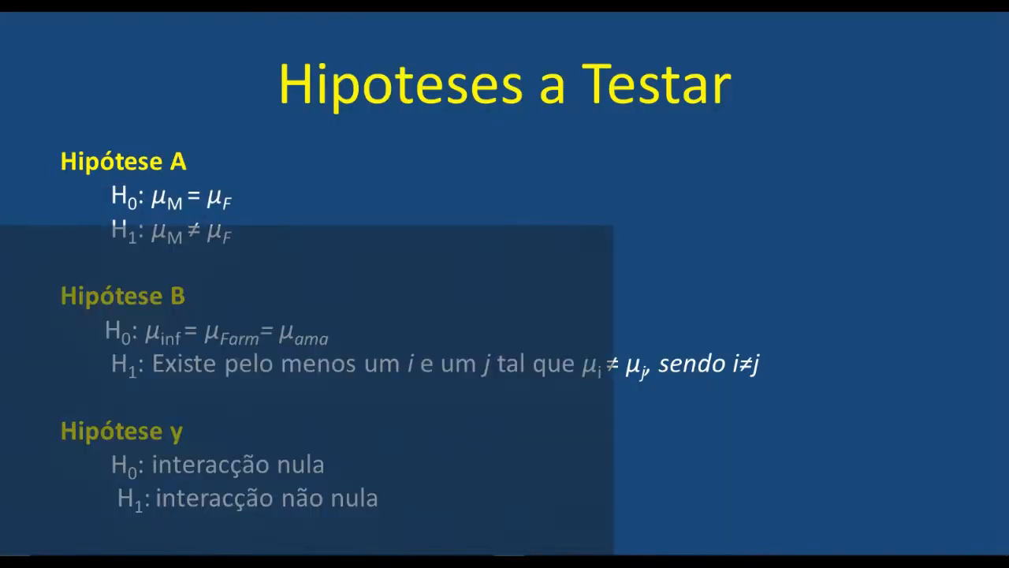
left_click(570, 374)
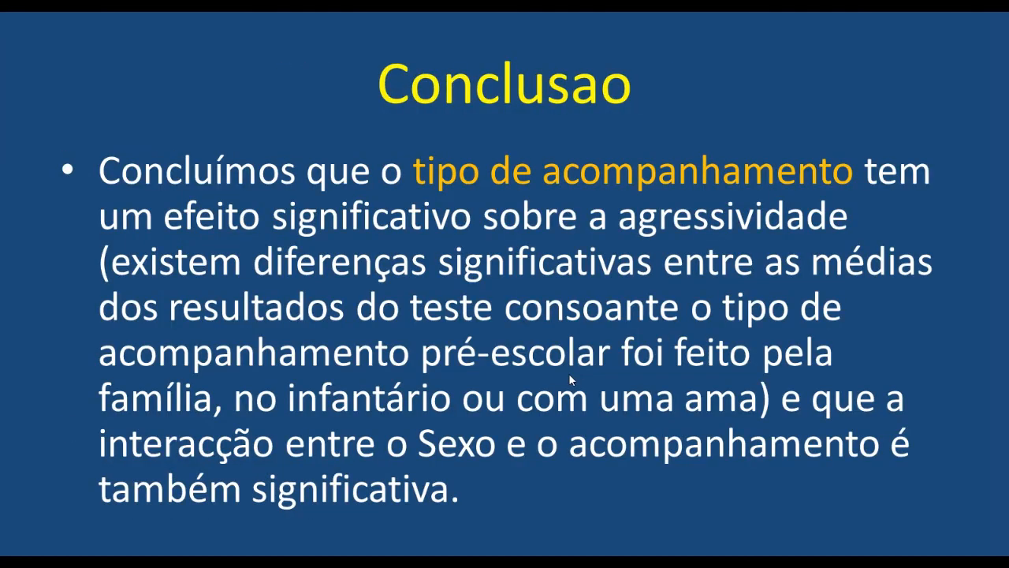
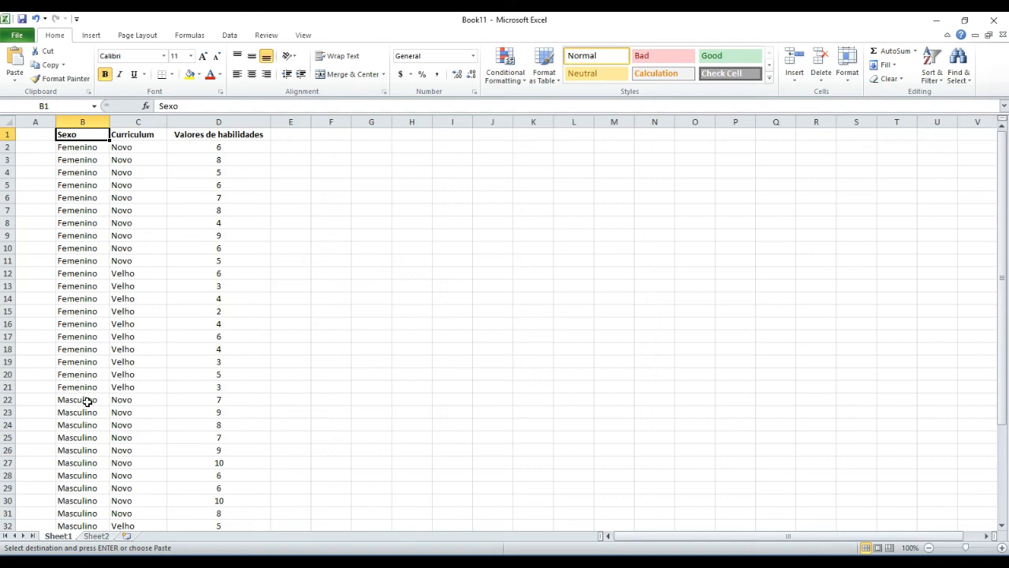
Examine the Sexo, Curriculum and Valores de habilidades data in the Book11 Excel worksheet, going down the skill values to row 24
left_click(147, 135)
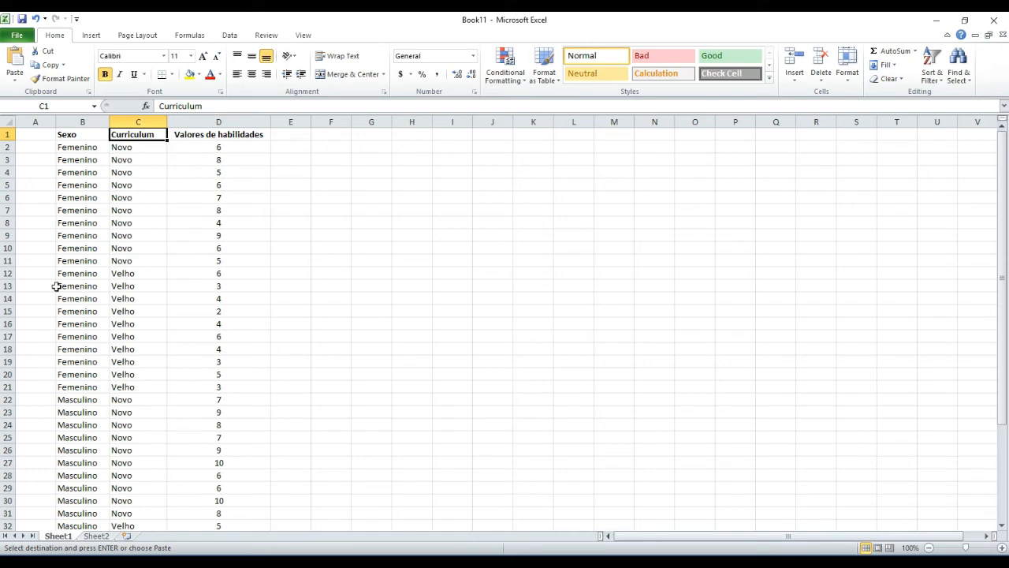
left_click(176, 175)
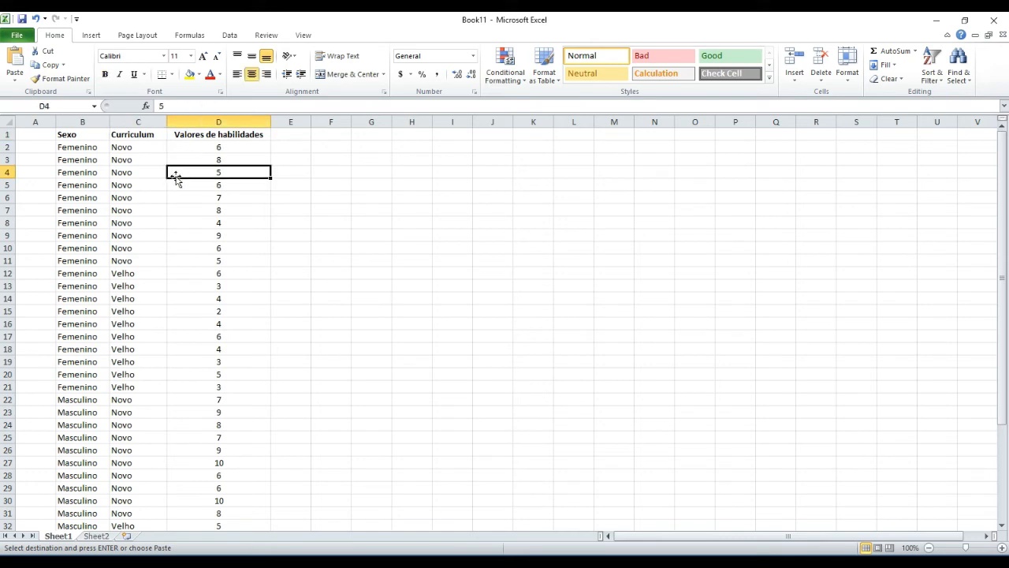
key("Down")
key("Down")
key("Down")
key("Down")
key("Down")
key("Down")
key("Down")
key("Down")
key("Down")
key("Down")
key("Down")
key("Down")
key("Down")
key("Down")
key("Down")
key("Down")
key("Down")
key("Down")
key("Down")
key("Down")
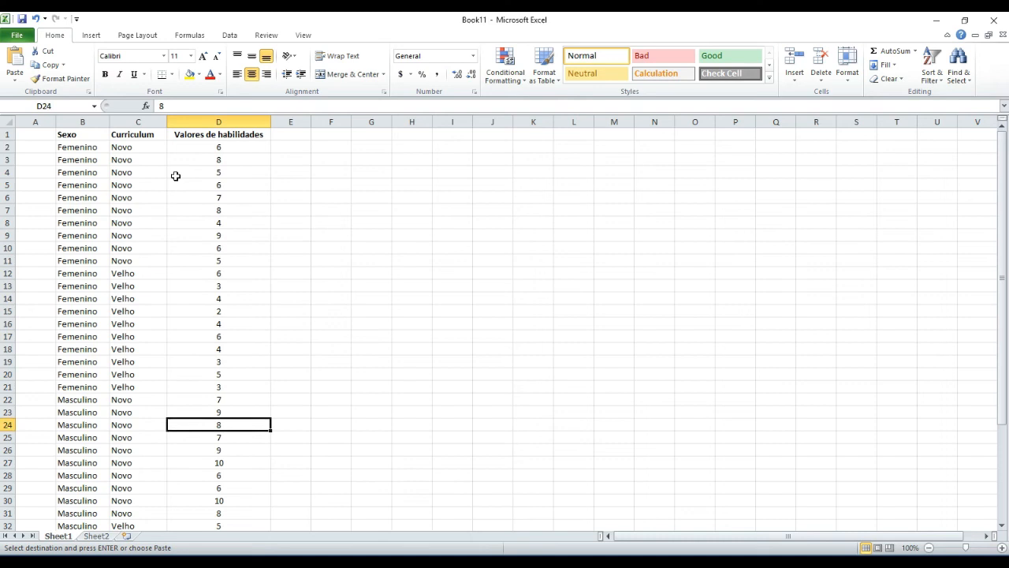
Examine the Valores de habilidades column from row 24 back up to its header in row 1
key("Up")
key("Up")
key("Up")
key("Up")
key("Up")
key("Up")
key("Up")
key("Up")
key("Up")
key("Up")
key("Up")
key("Up")
key("Up")
key("Up")
key("Up")
key("Up")
key("Up")
key("Up")
key("Up")
key("Up")
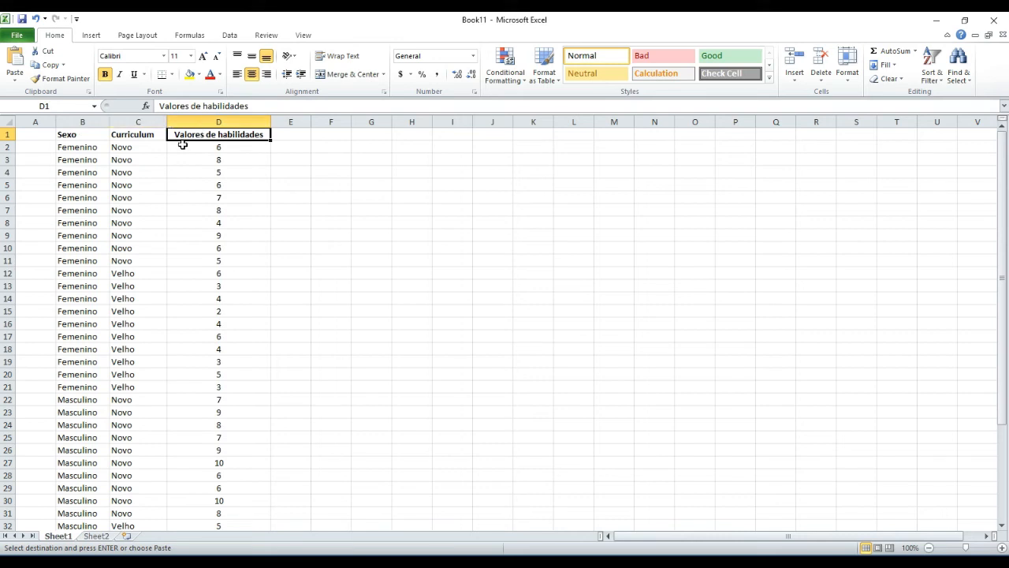
Copy the Sexo, Curriculum and Valores de habilidades data with headers, B1:D41, and switch to STATISTICA
left_click_drag(65, 136, 217, 476)
key("ctrl+c")
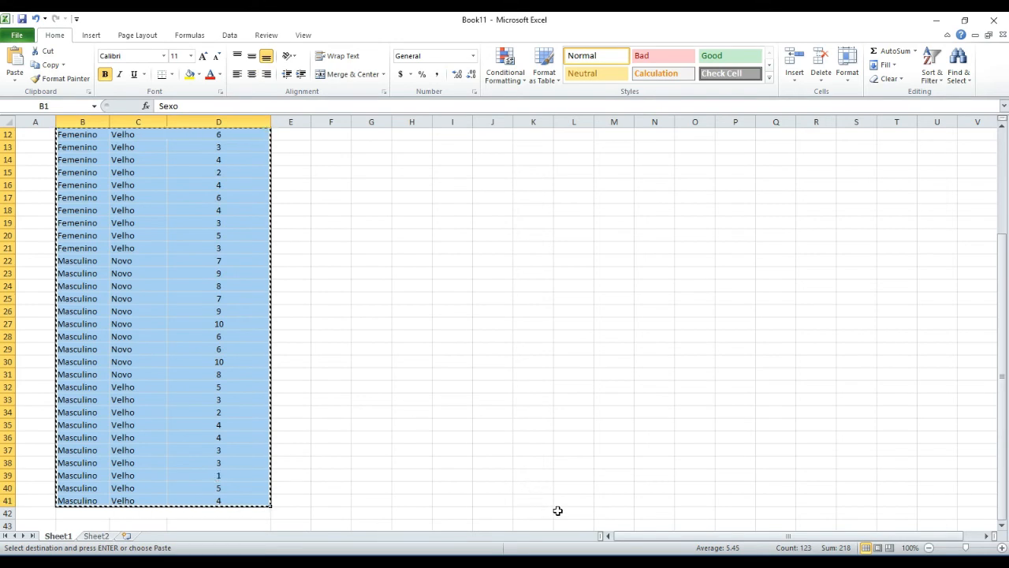
key("super")
left_click(543, 561)
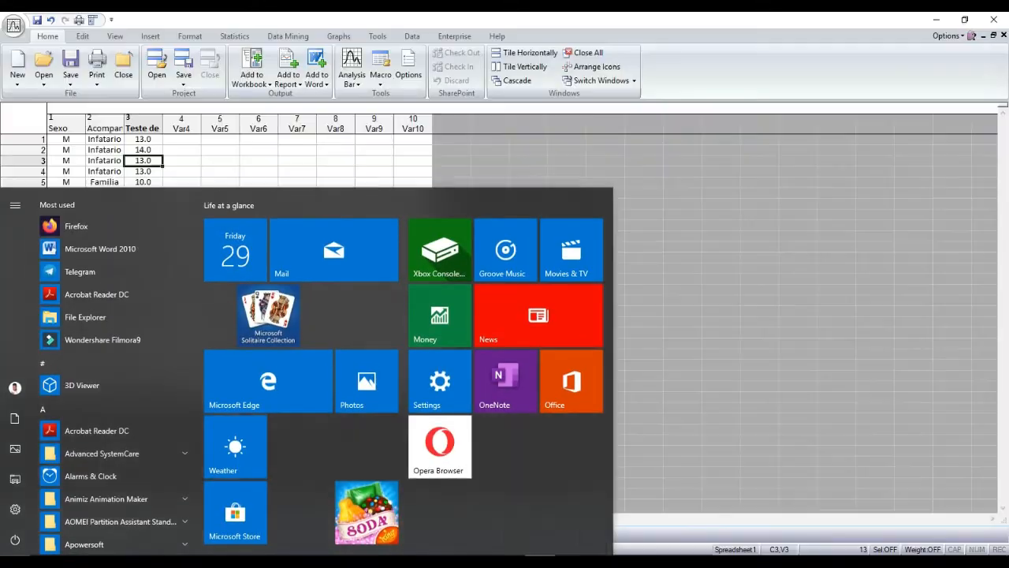
Create a new stand-alone spreadsheet with 10 variables and 10 cases, and paste the copied data with variable names
left_click(18, 65)
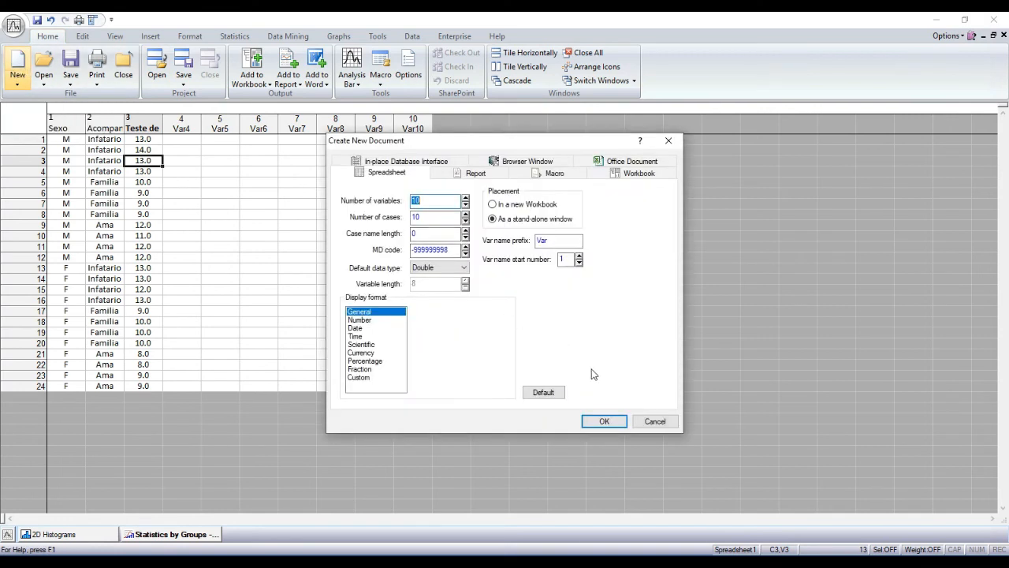
left_click(608, 421)
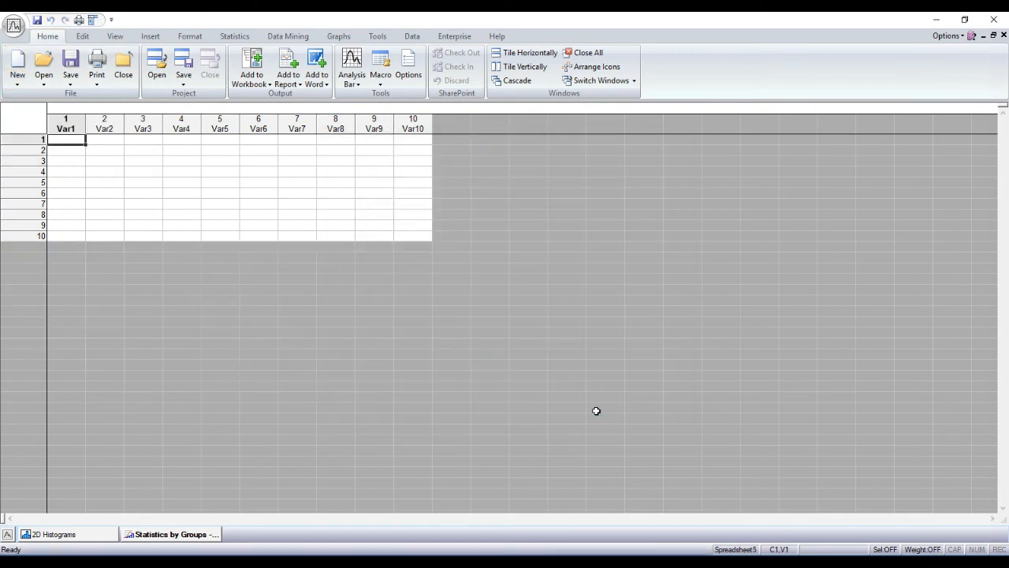
right_click(75, 139)
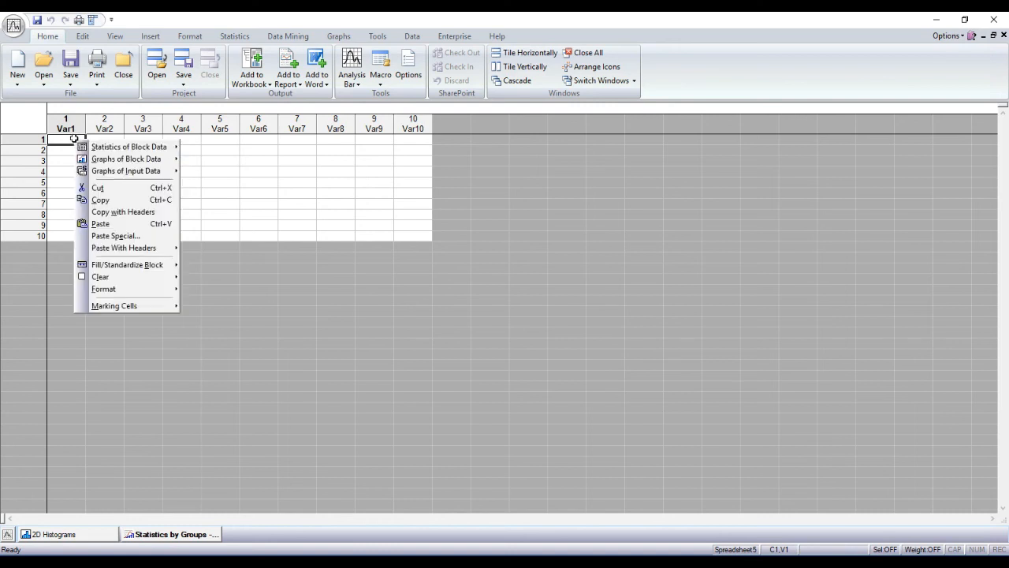
mouse_move(153, 249)
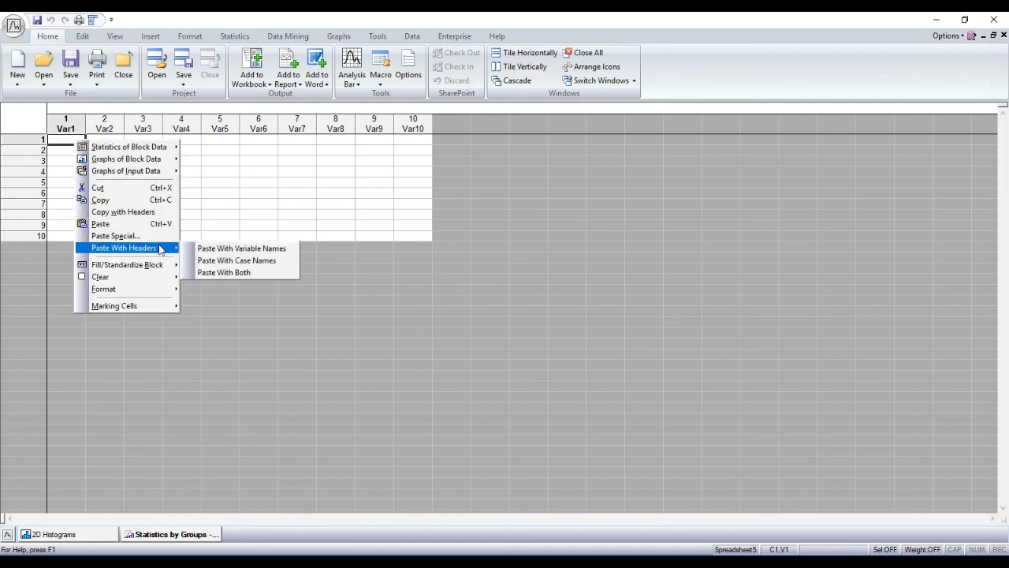
left_click(209, 249)
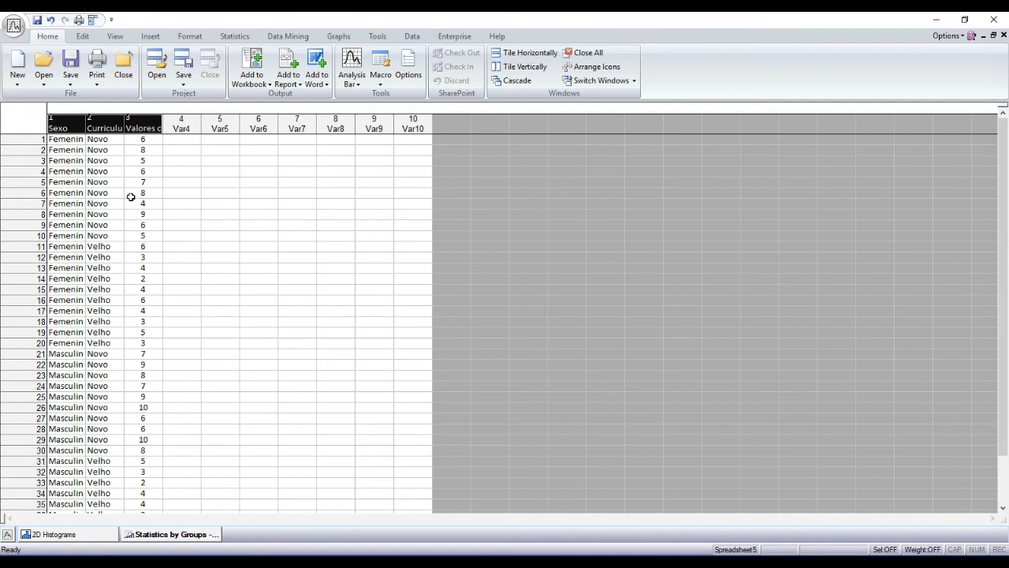
left_click(132, 197)
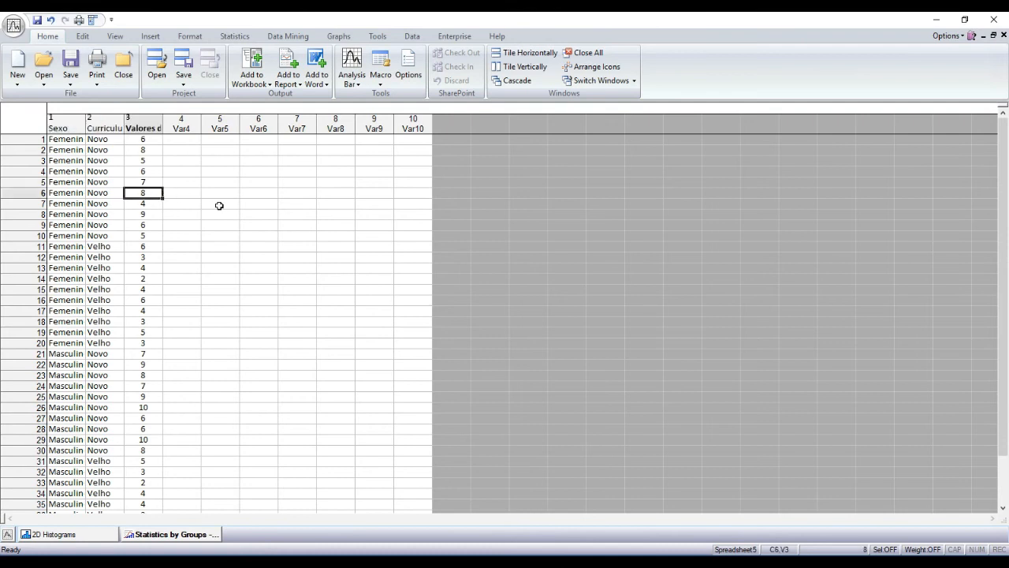
Create a regular 2D histogram of Valores de habilidades with a normal fit and the Shapiro-Wilk test
left_click(341, 36)
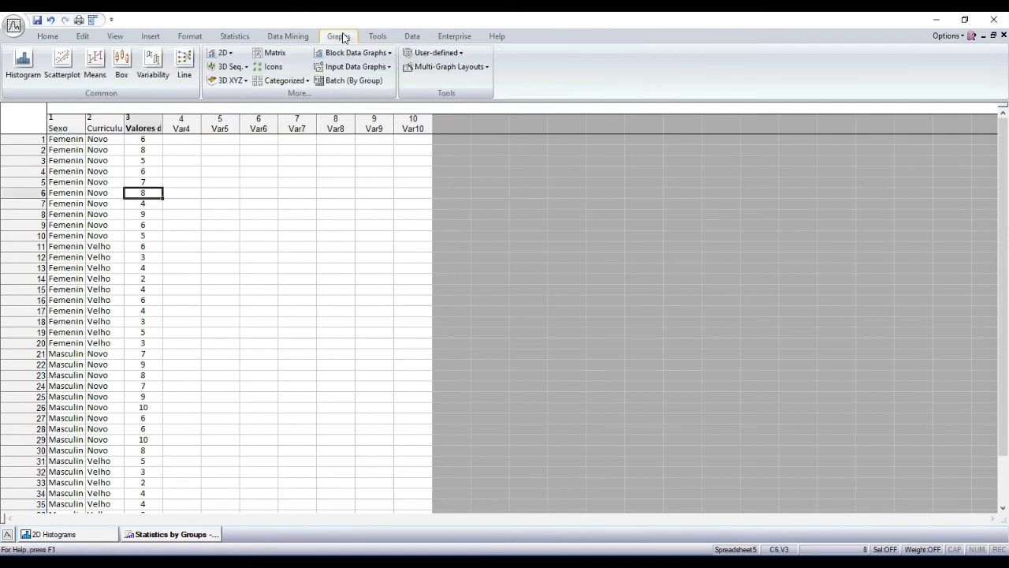
left_click(223, 53)
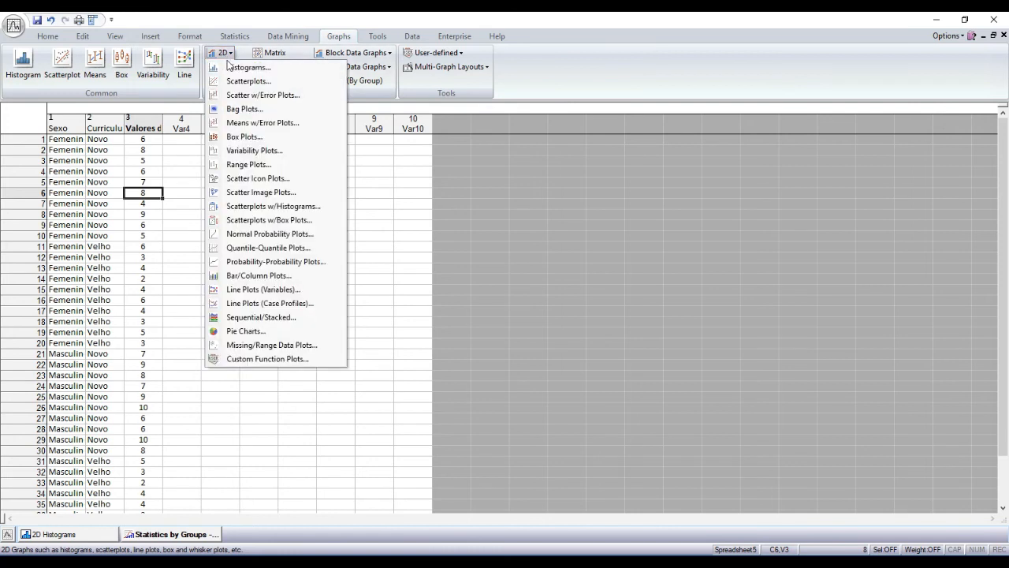
left_click(234, 69)
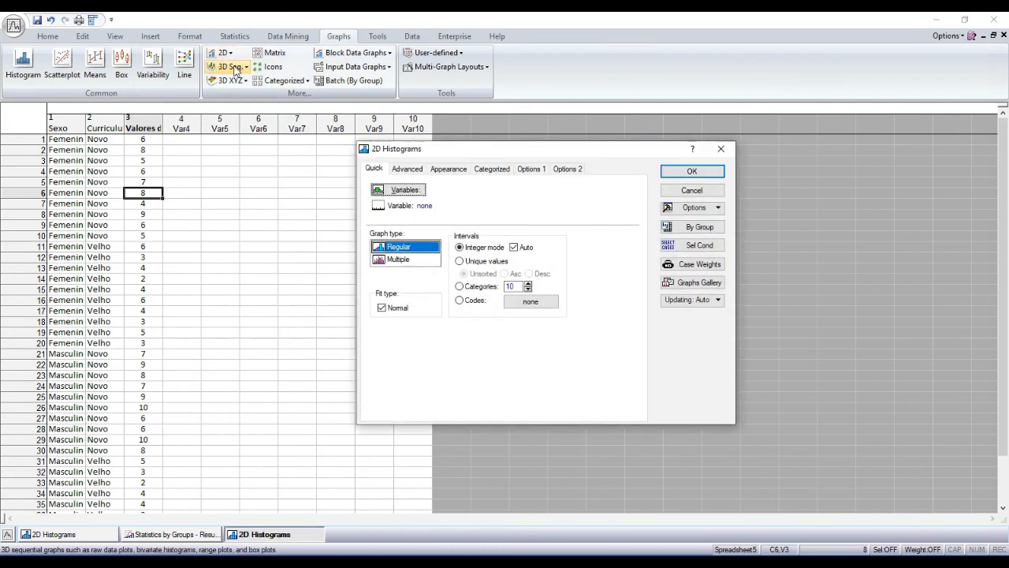
left_click(404, 189)
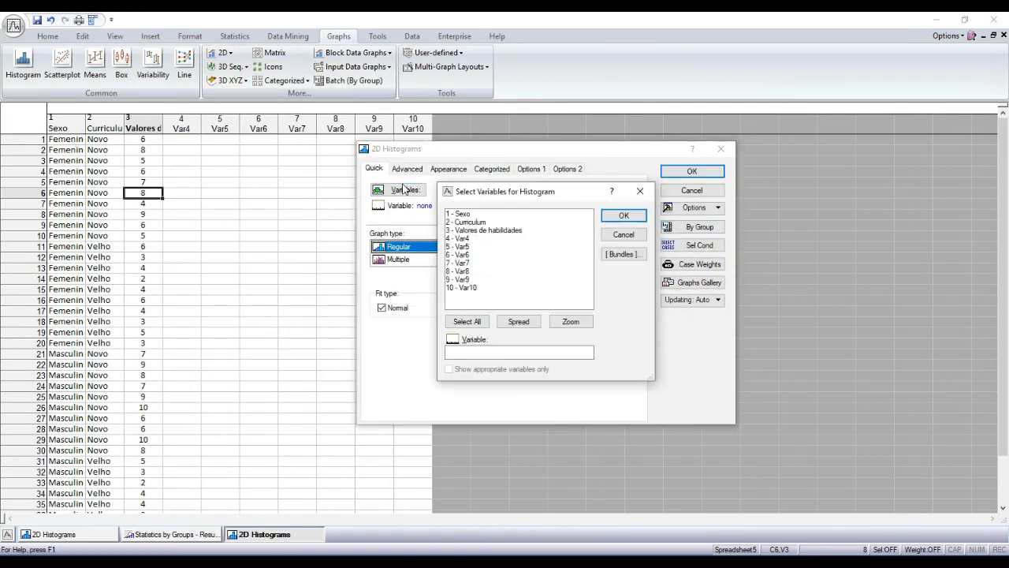
left_click(481, 230)
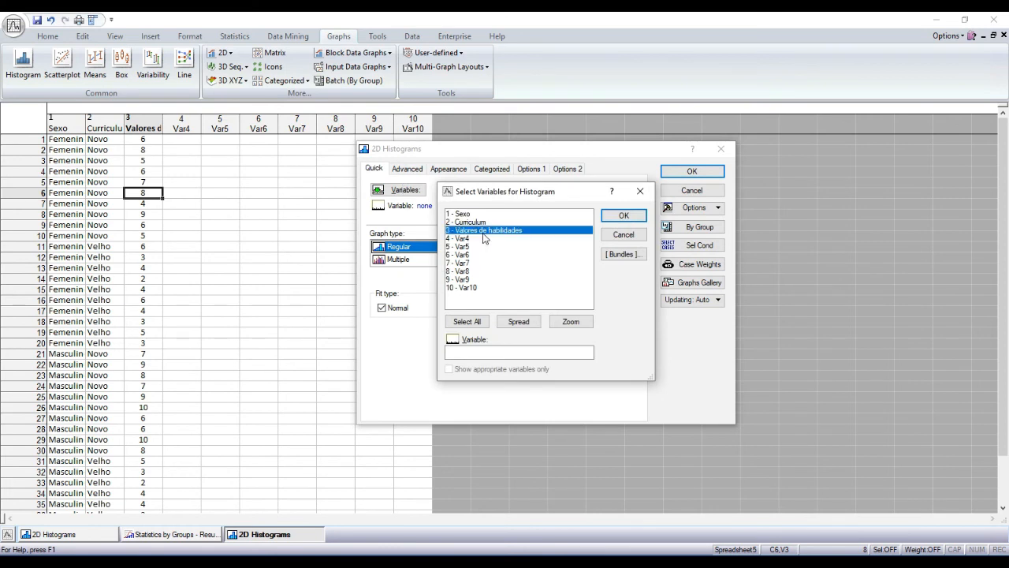
left_click(623, 217)
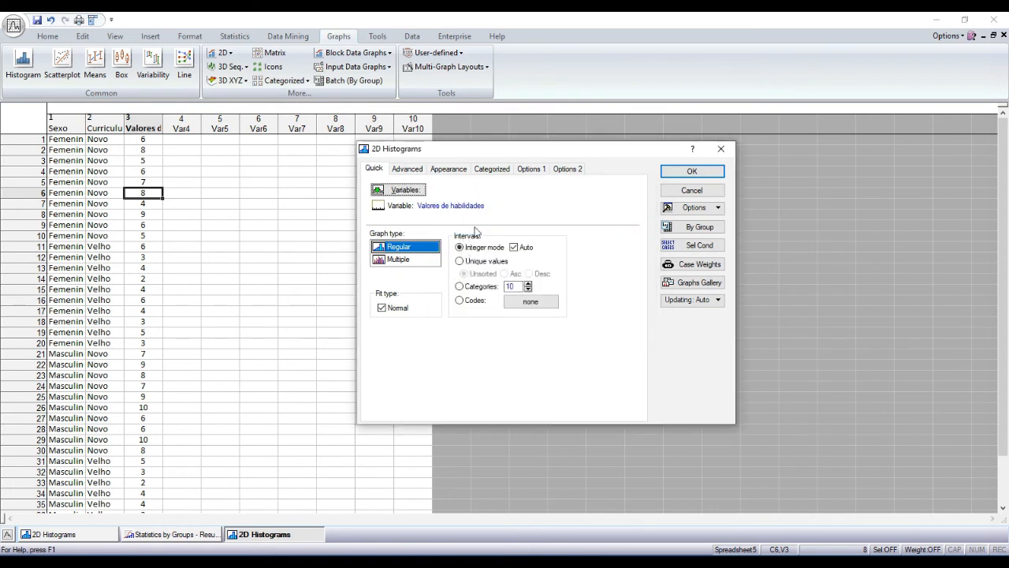
left_click(410, 170)
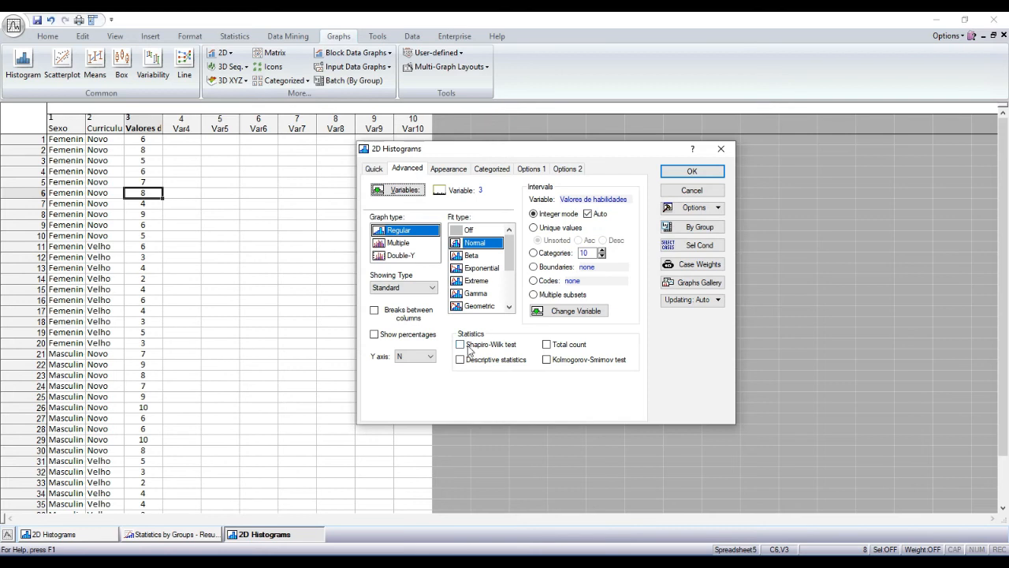
left_click(697, 174)
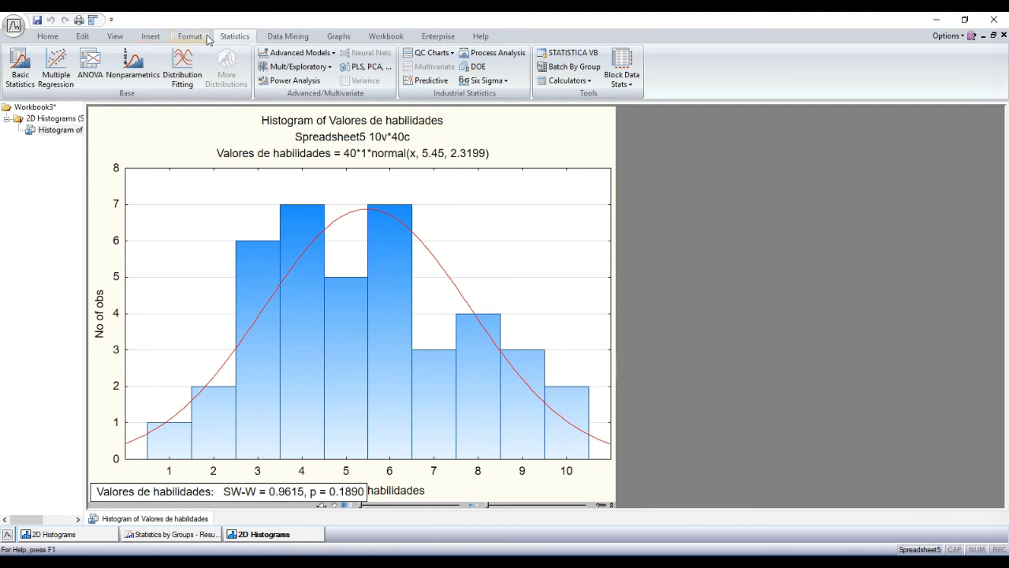
Run the Levene test on Valores de habilidades grouped by Sexo and Curriculum, using Breakdown & one-way ANOVA
left_click(25, 75)
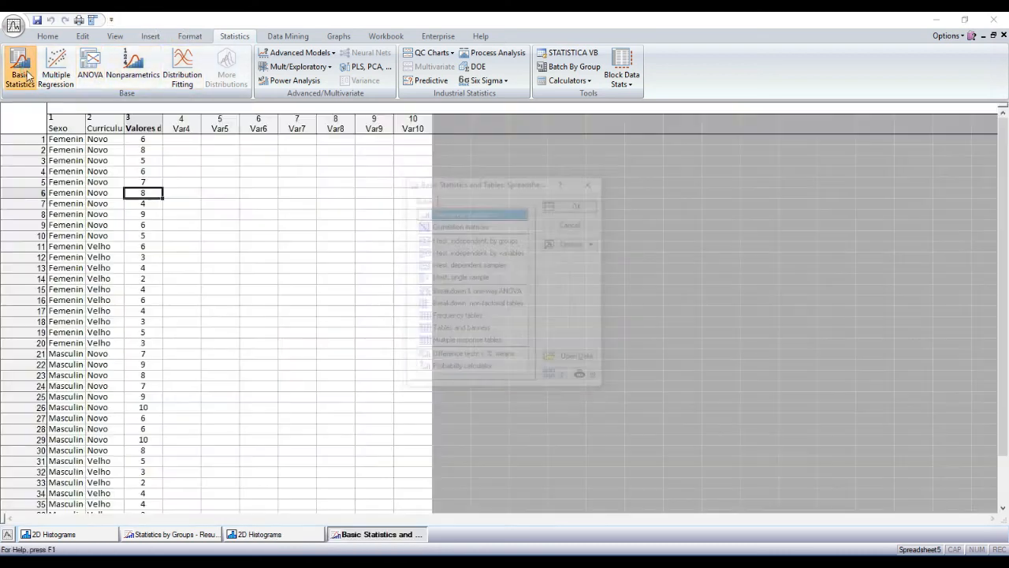
left_click(483, 296)
left_click(591, 205)
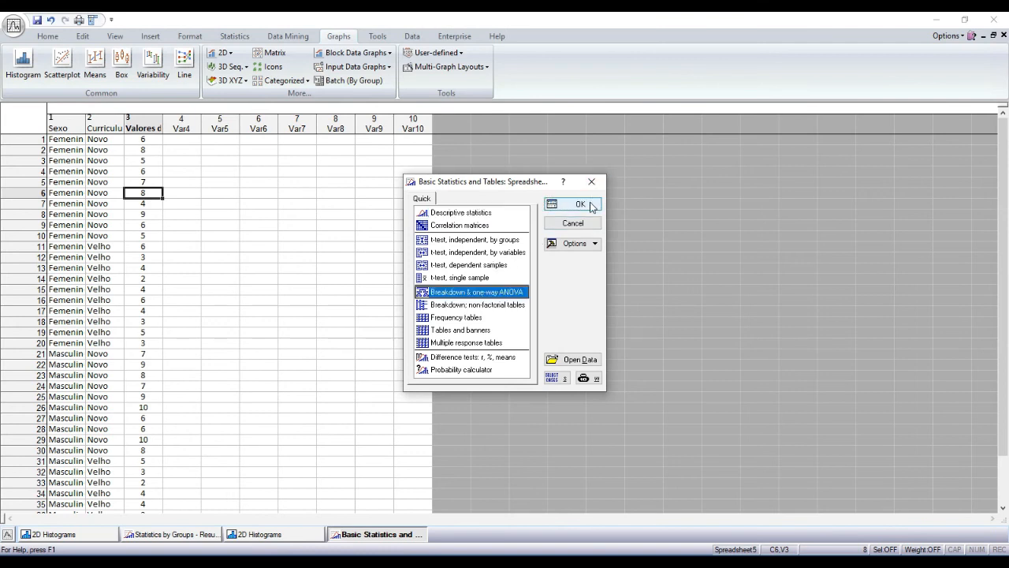
left_click(418, 228)
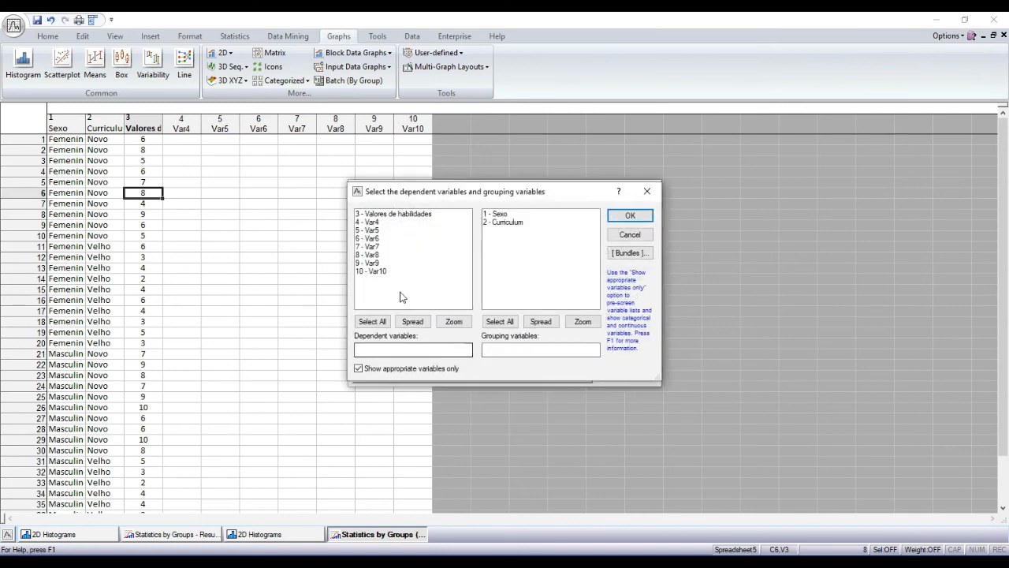
left_click(408, 214)
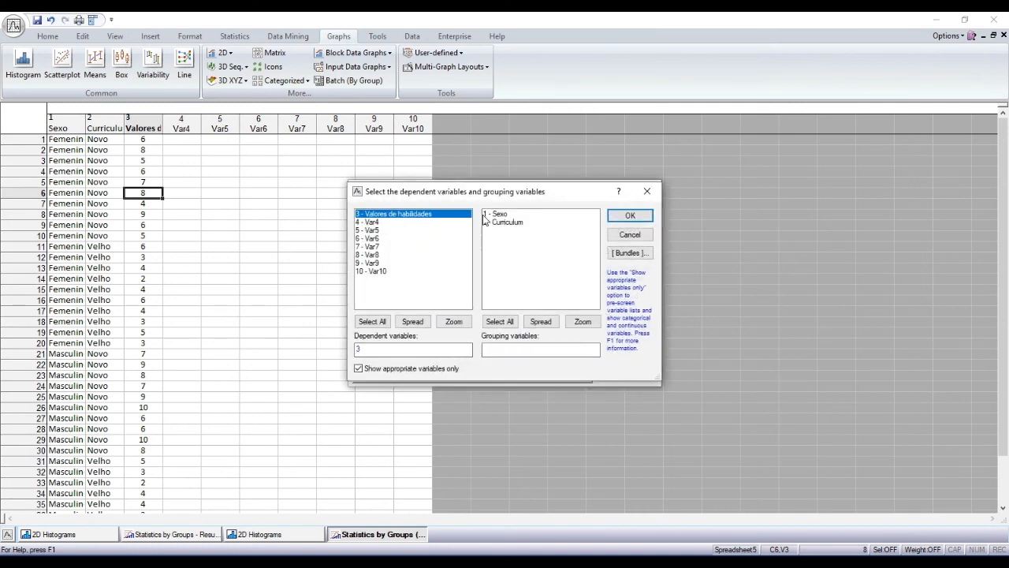
left_click_drag(499, 214, 521, 224)
left_click(629, 215)
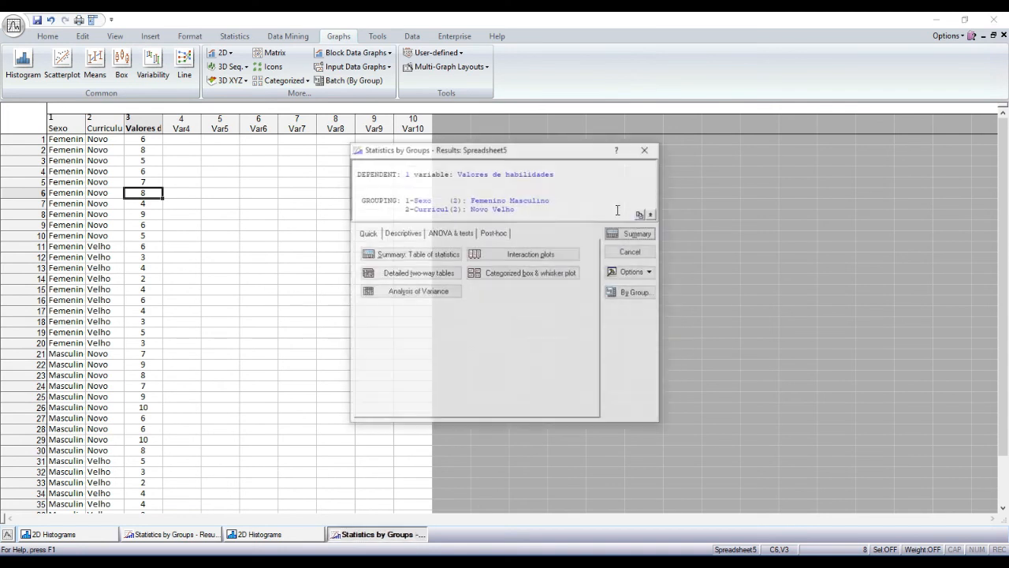
left_click(449, 234)
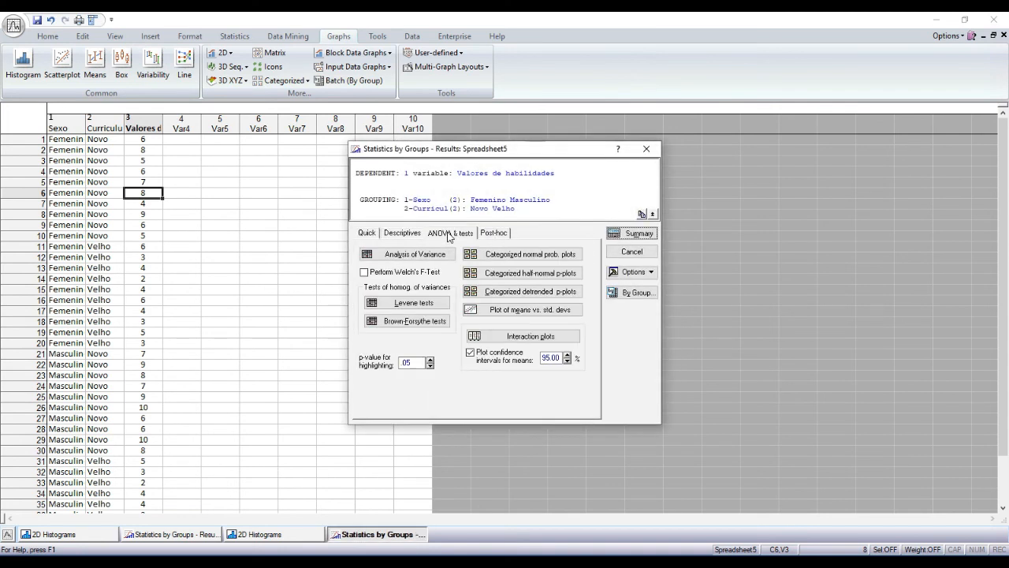
left_click(431, 305)
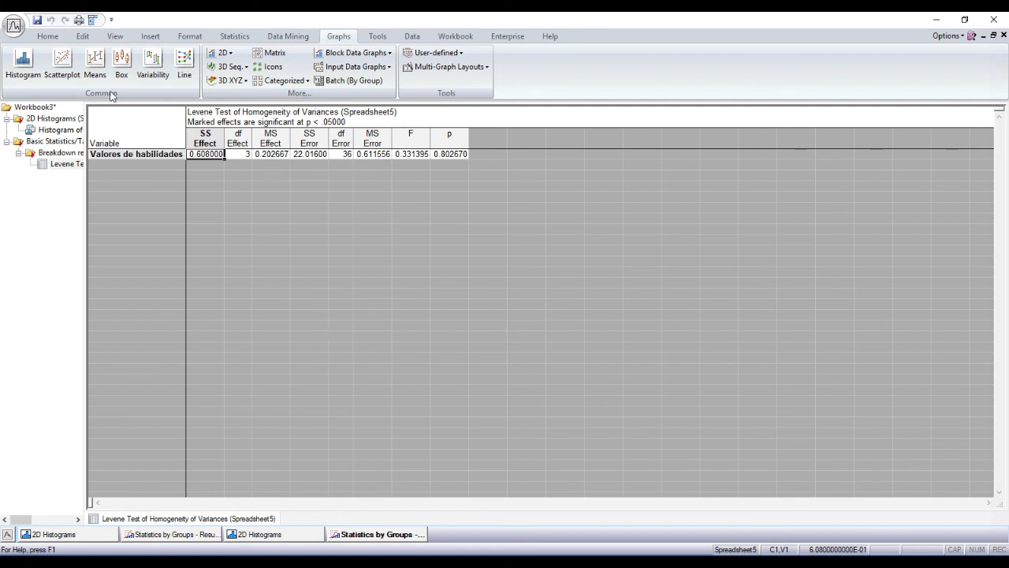
Run a Factorial ANOVA with Valores de habilidades as the dependent variable and Sexo and Curriculum as categorical factors
left_click(48, 36)
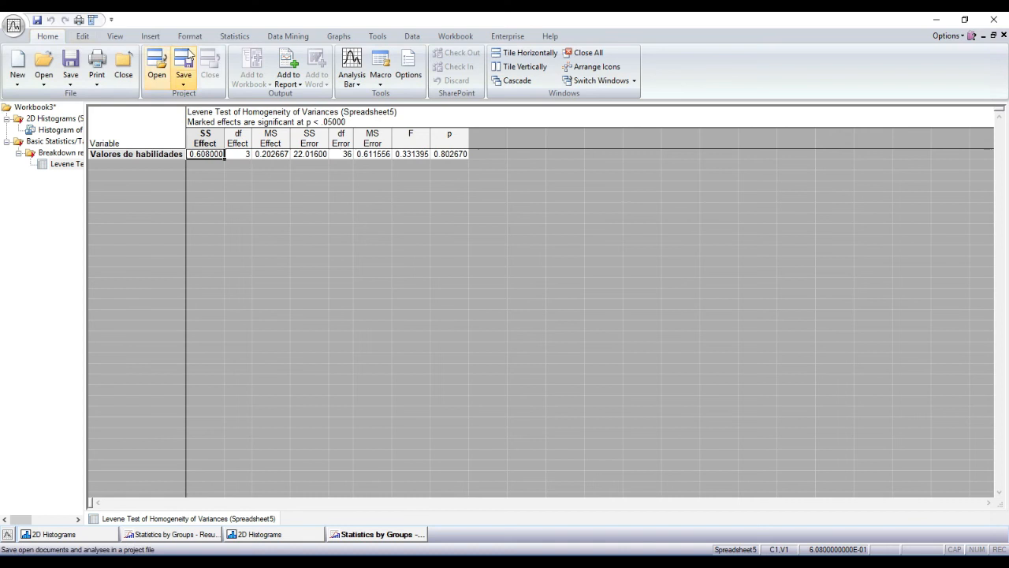
left_click(226, 37)
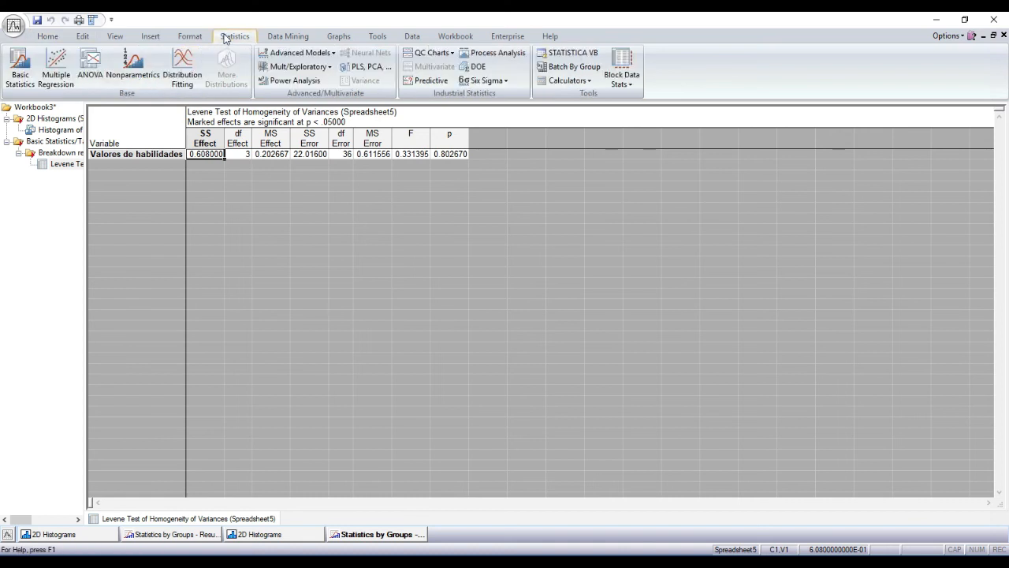
left_click(91, 61)
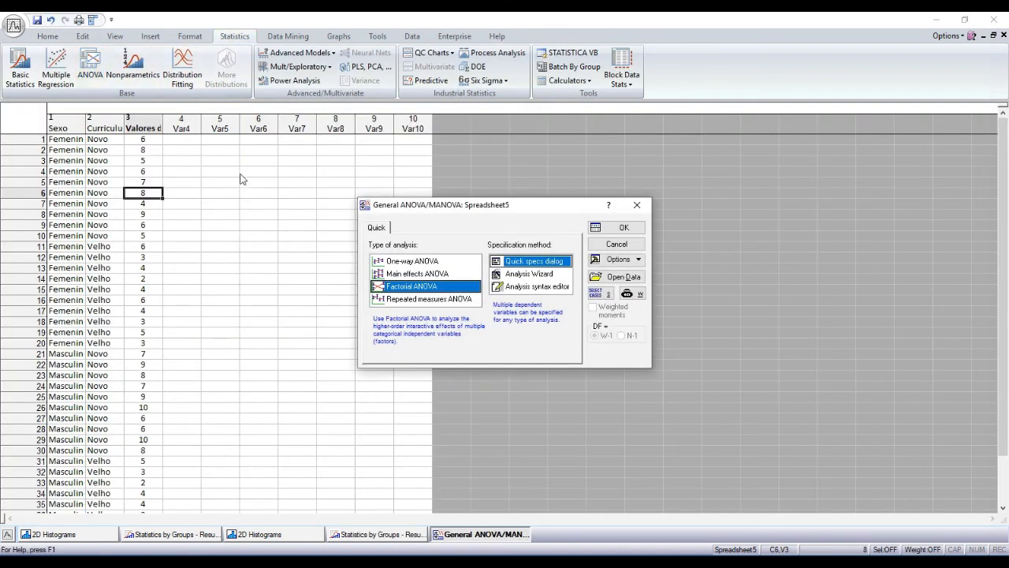
left_click(623, 229)
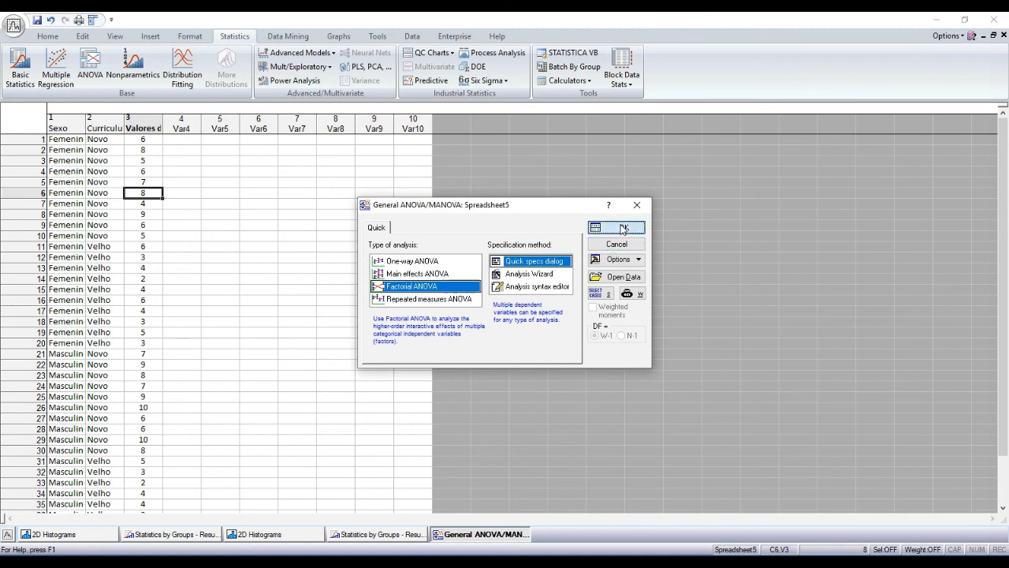
left_click(422, 258)
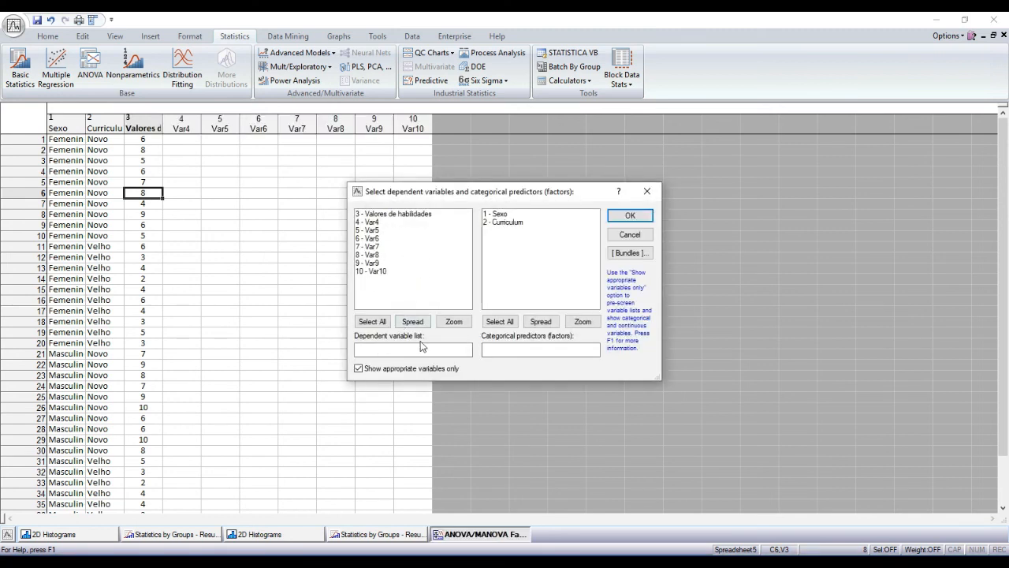
left_click(412, 214)
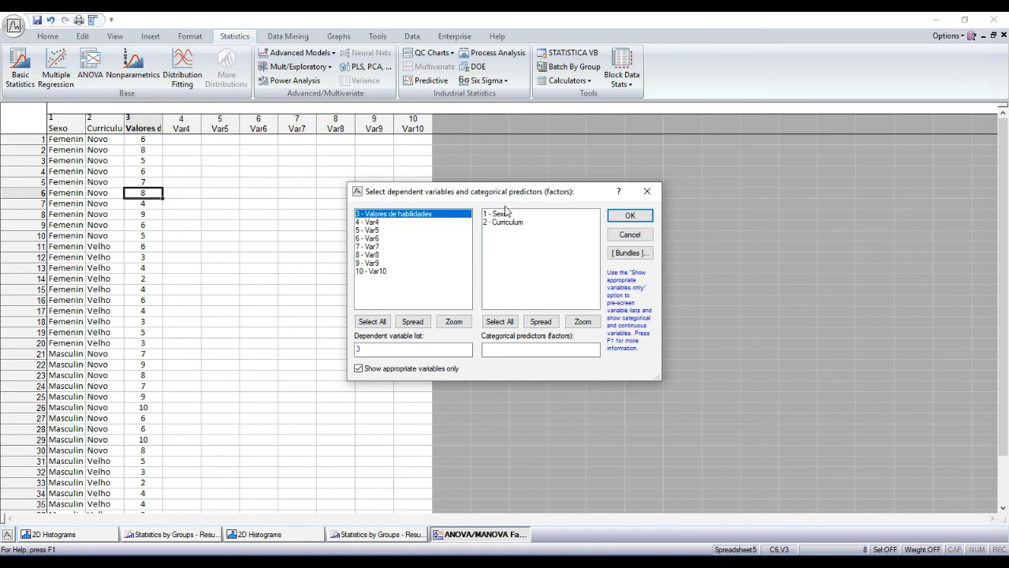
left_click_drag(506, 214, 509, 228)
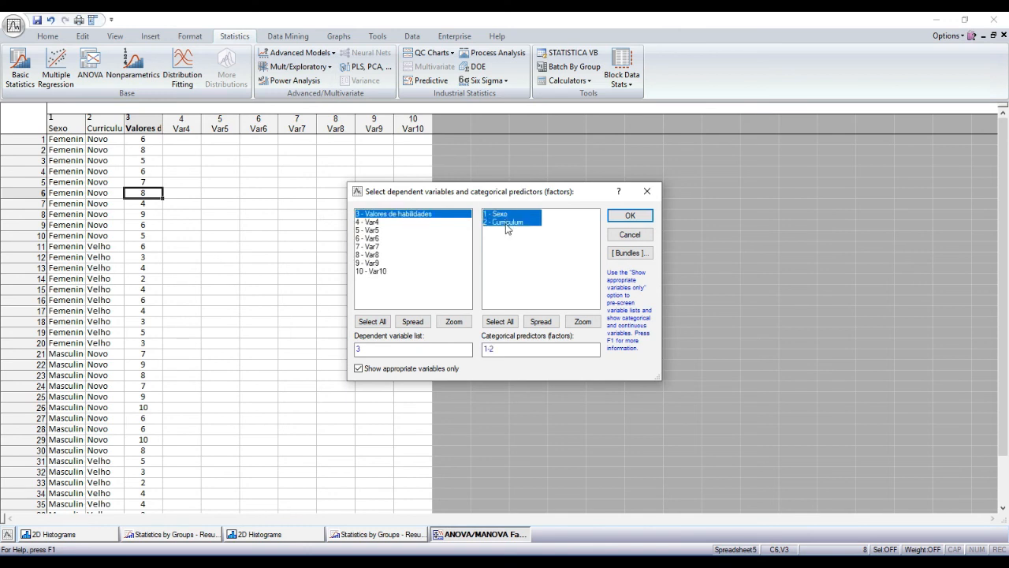
left_click(629, 218)
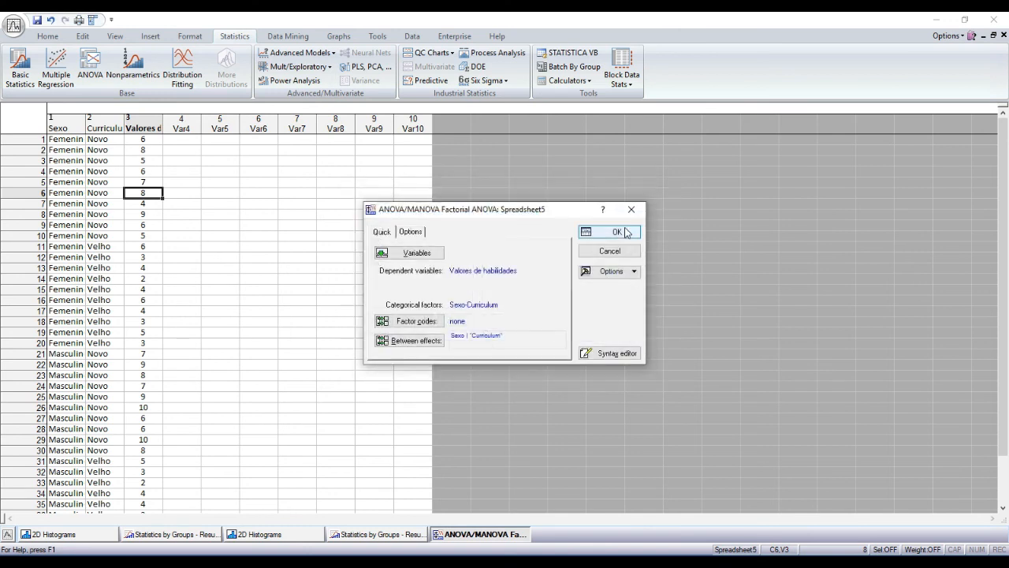
left_click(624, 228)
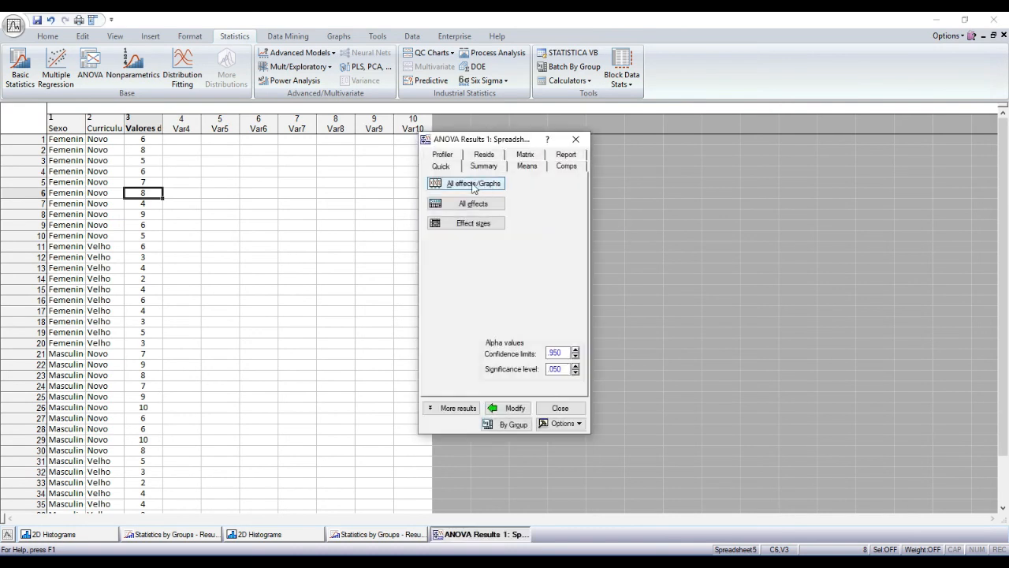
Display the table of all effects for the factorial ANOVA and examine the p value of the Sexo effect
left_click(474, 204)
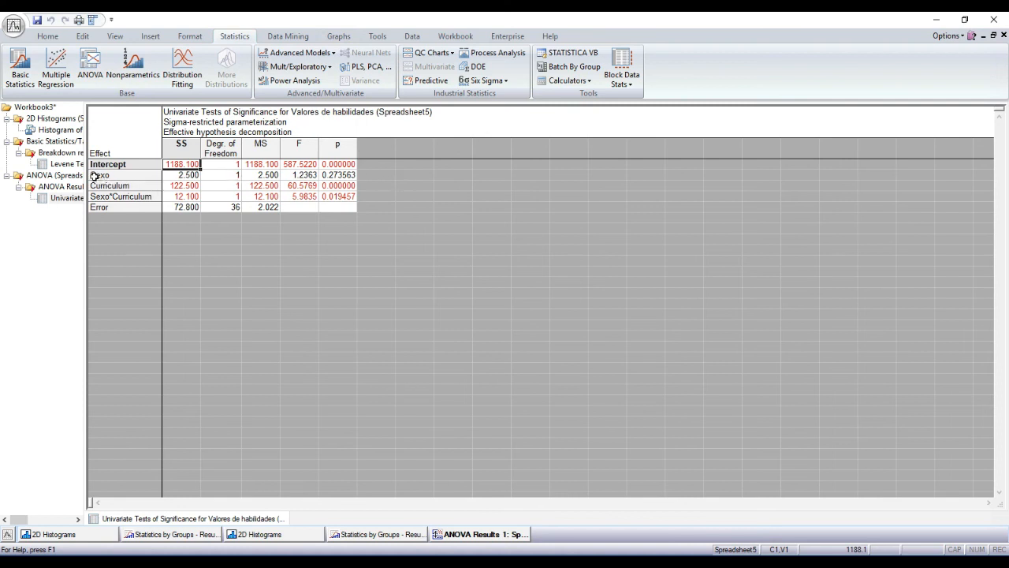
left_click(346, 173)
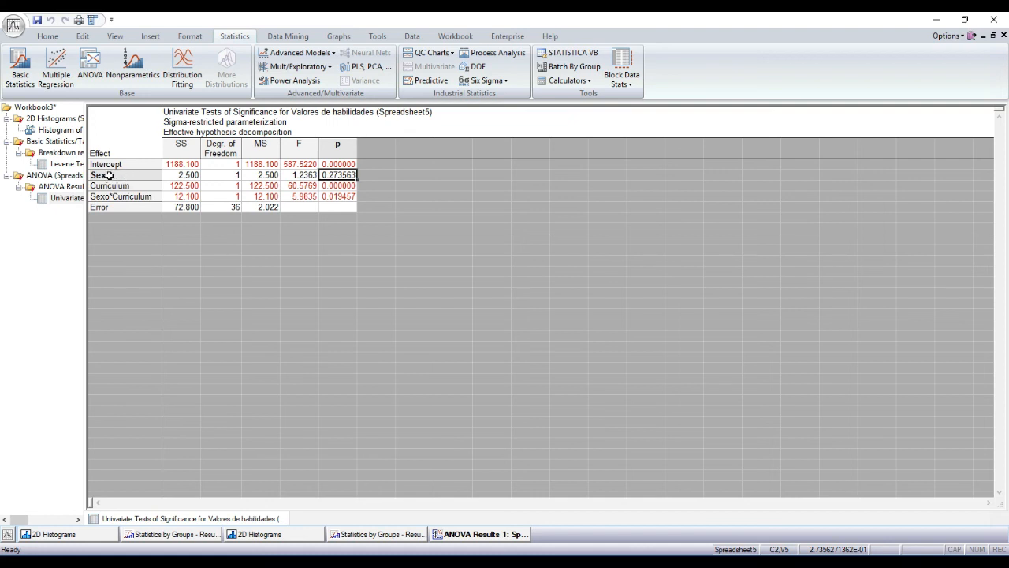
Examine the p values of the Curriculum effect and the Sexo*Curriculum interaction in the univariate tests table
left_click(337, 184)
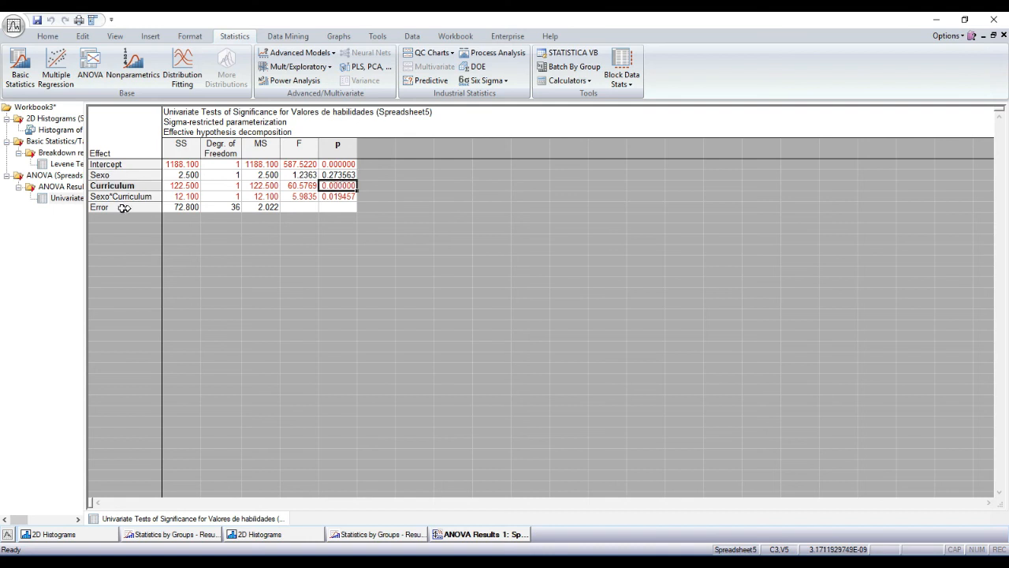
left_click(335, 196)
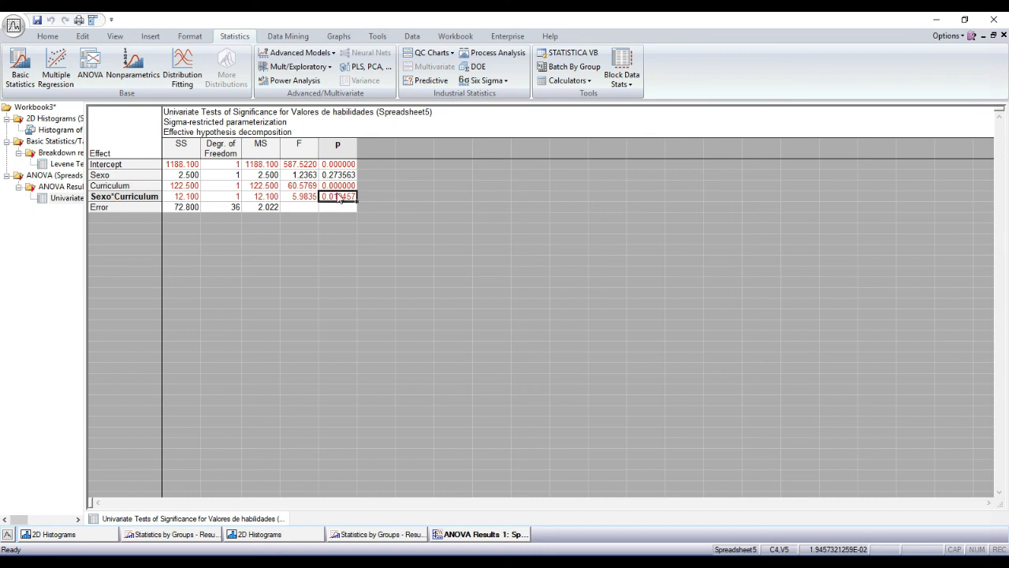
left_click(340, 185)
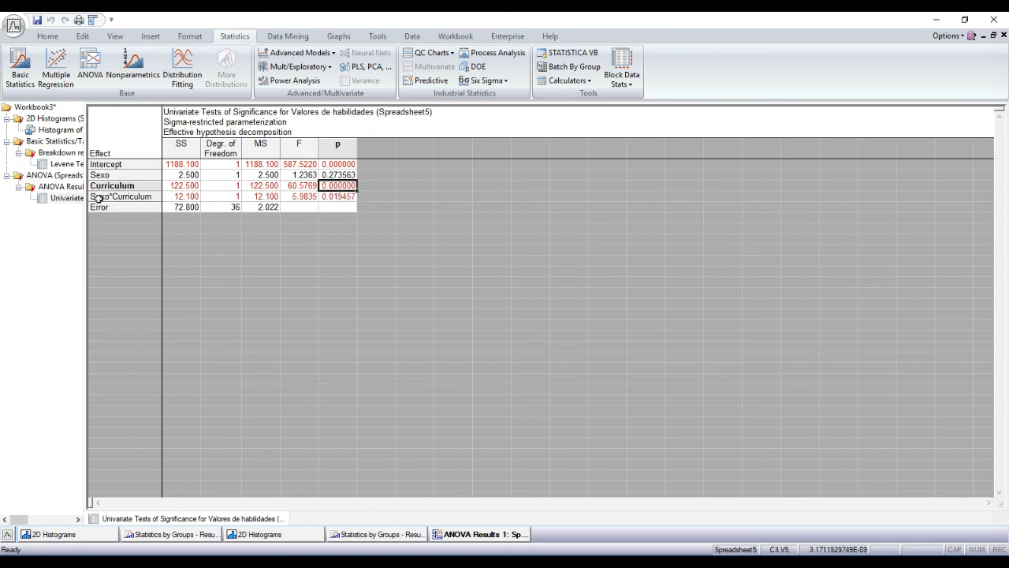
left_click(344, 198)
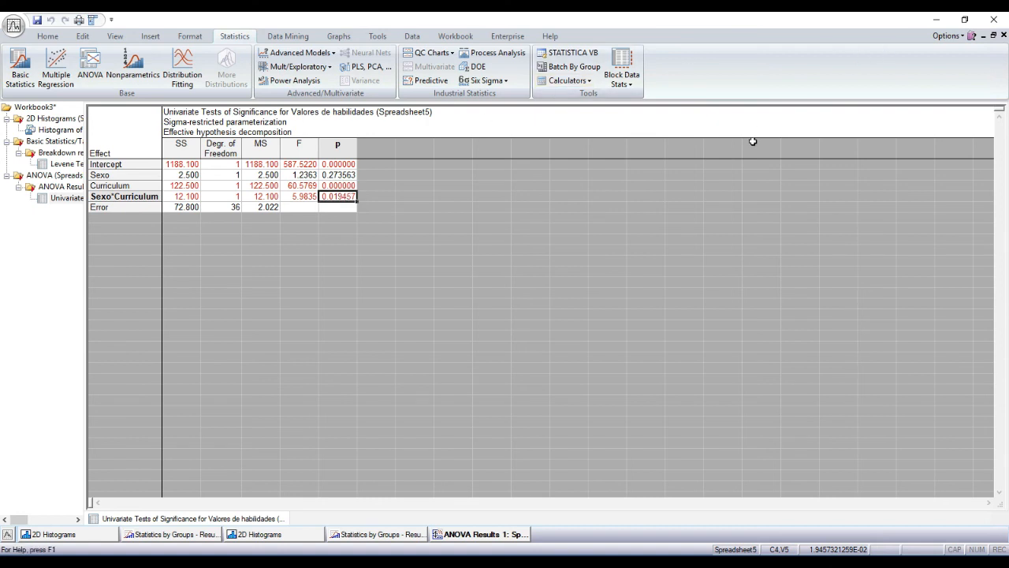
Switch to the running PowerPoint slide show and advance to the Conclusao slide
key("super")
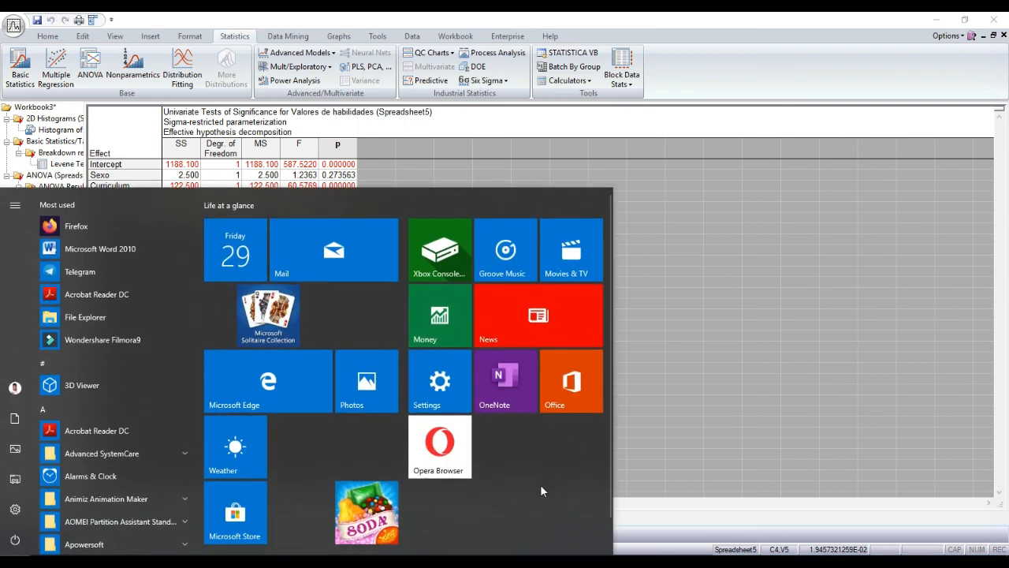
mouse_move(510, 559)
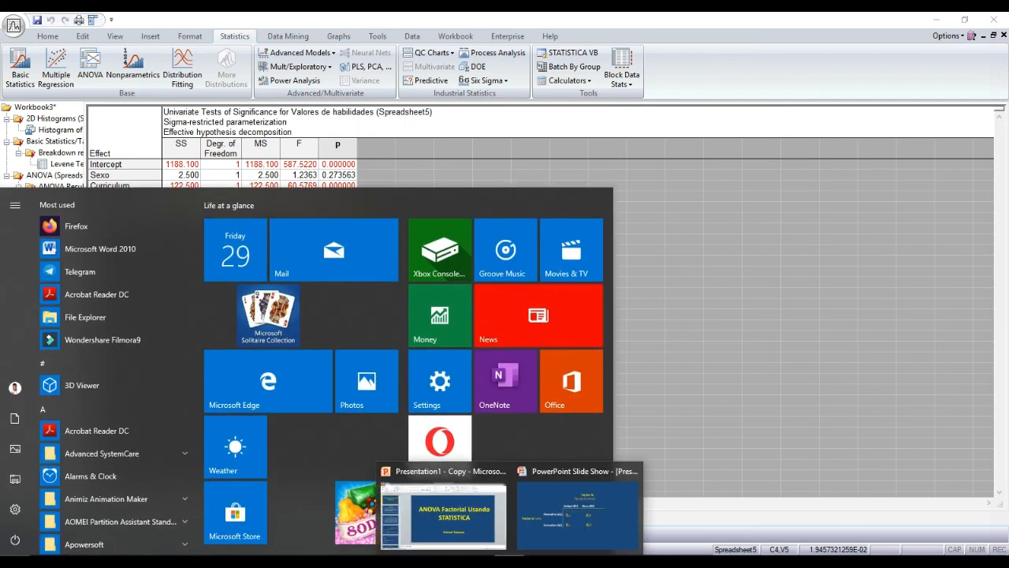
left_click(599, 516)
key("Right")
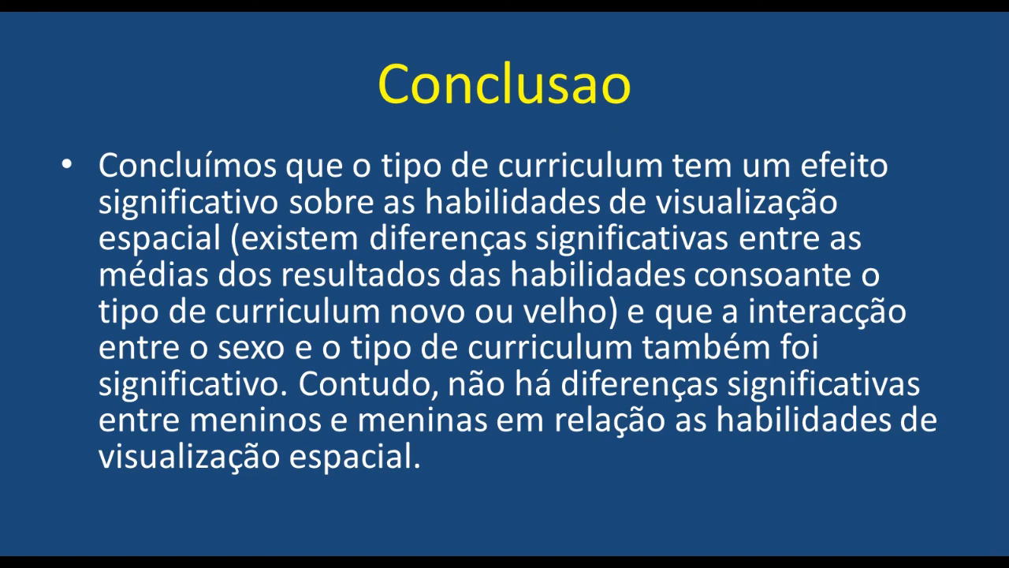
key("Left")
key("Right")
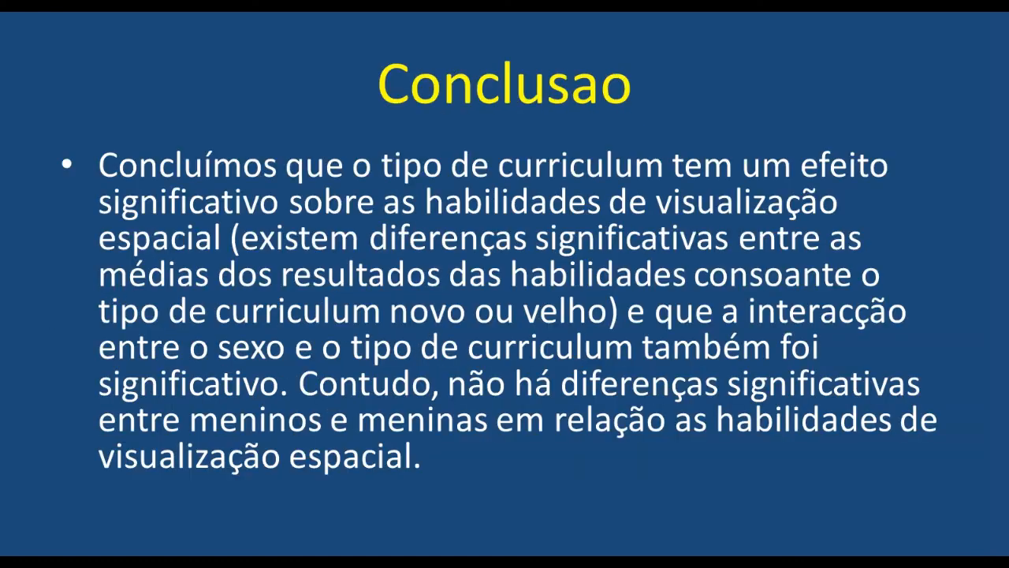